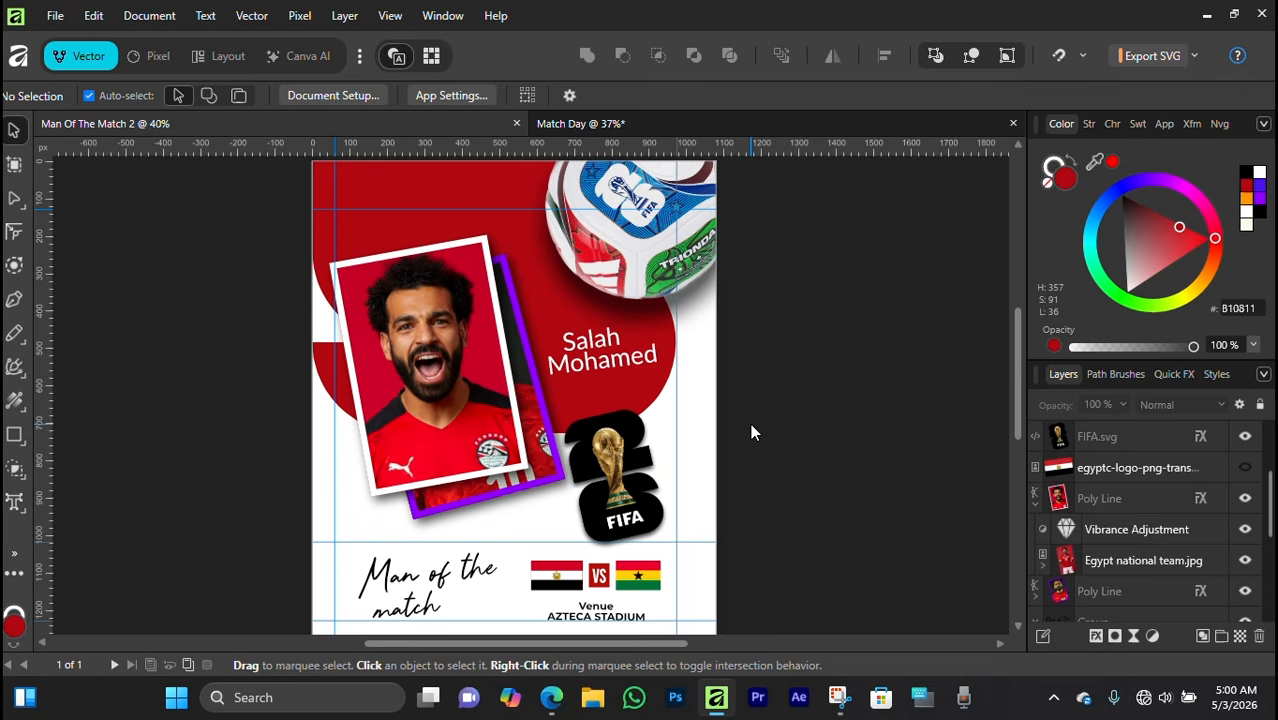
- Replace the Egypt flag beside the VS badge with the image senegal.png
scroll(730, 474, down, 1)
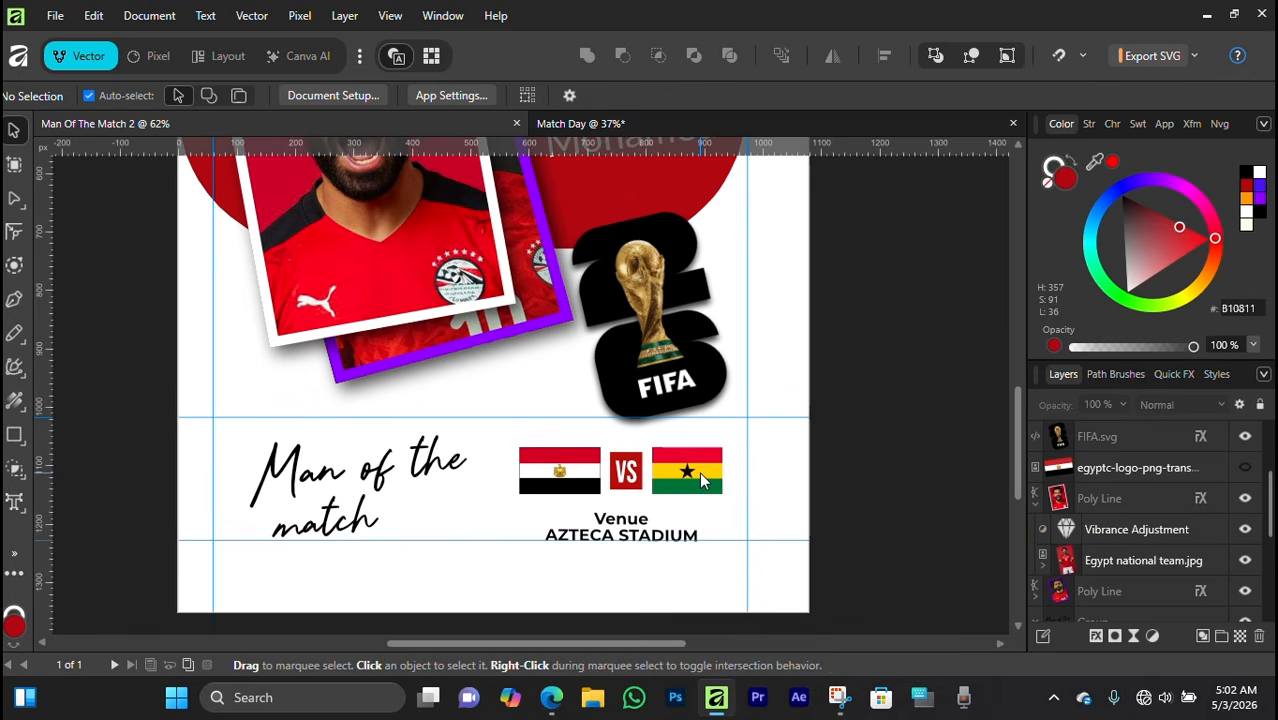
scroll(700, 522, up, 1)
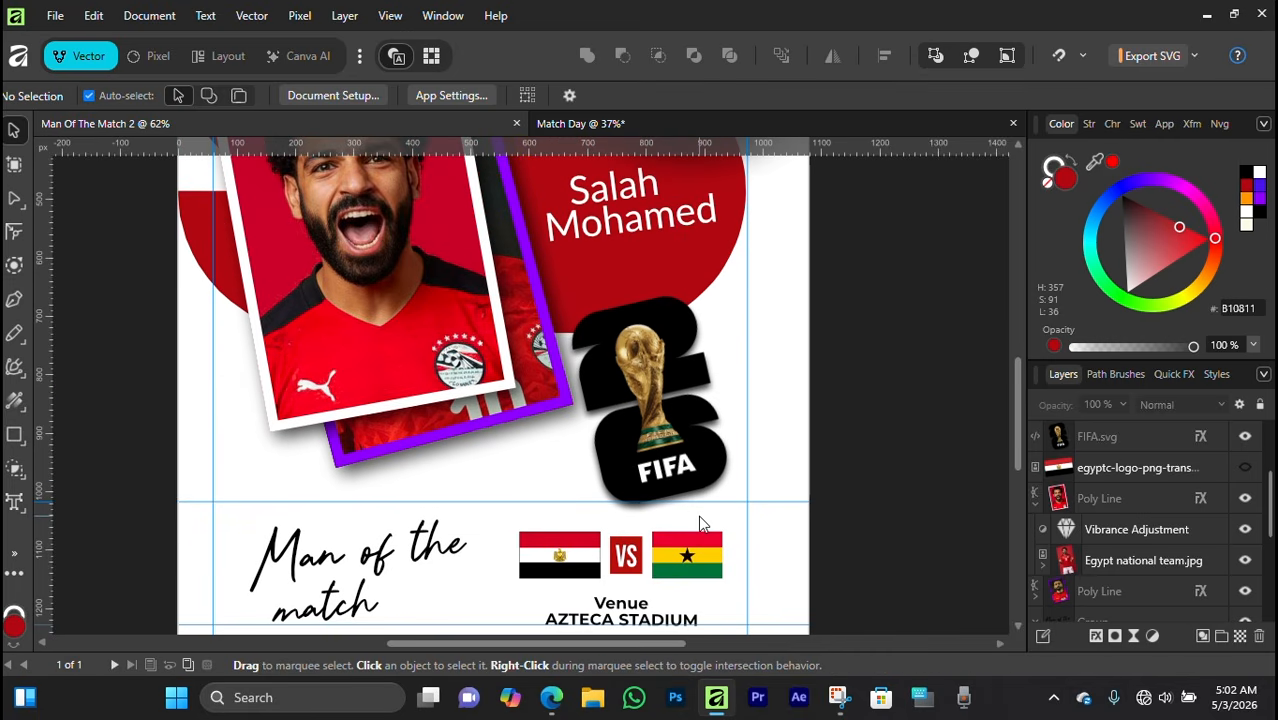
scroll(700, 522, down, 1)
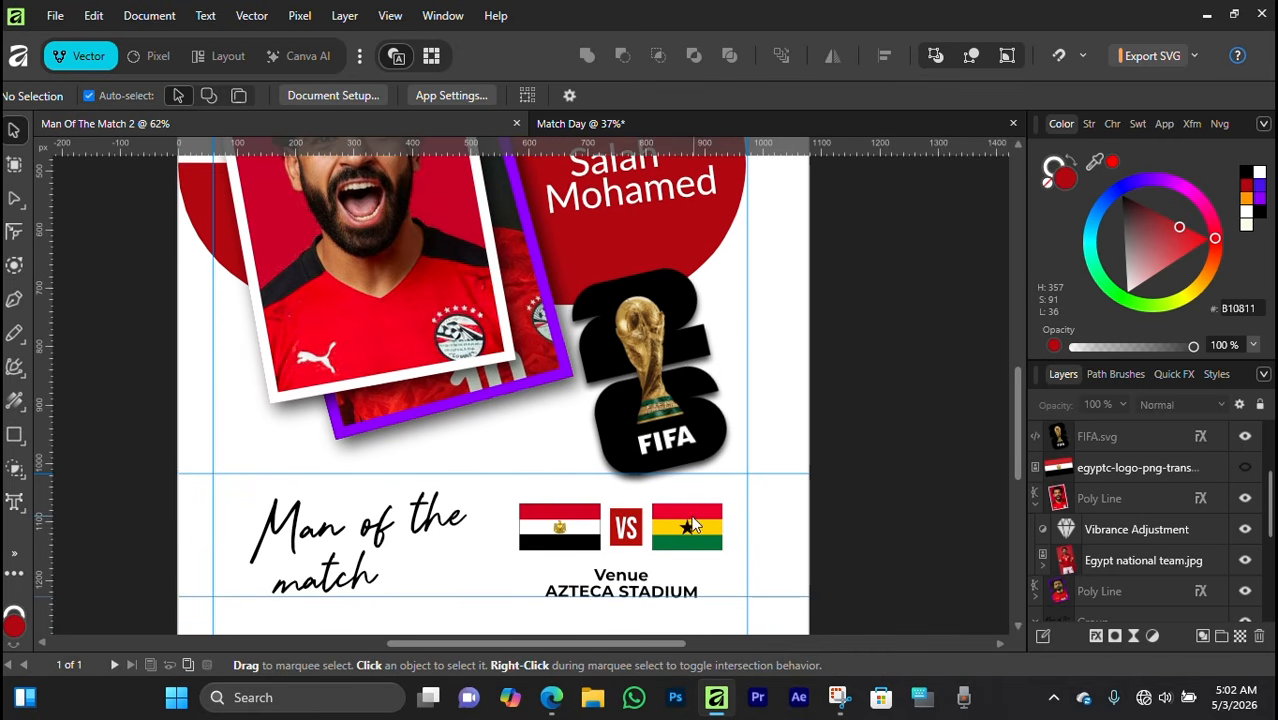
click(530, 527)
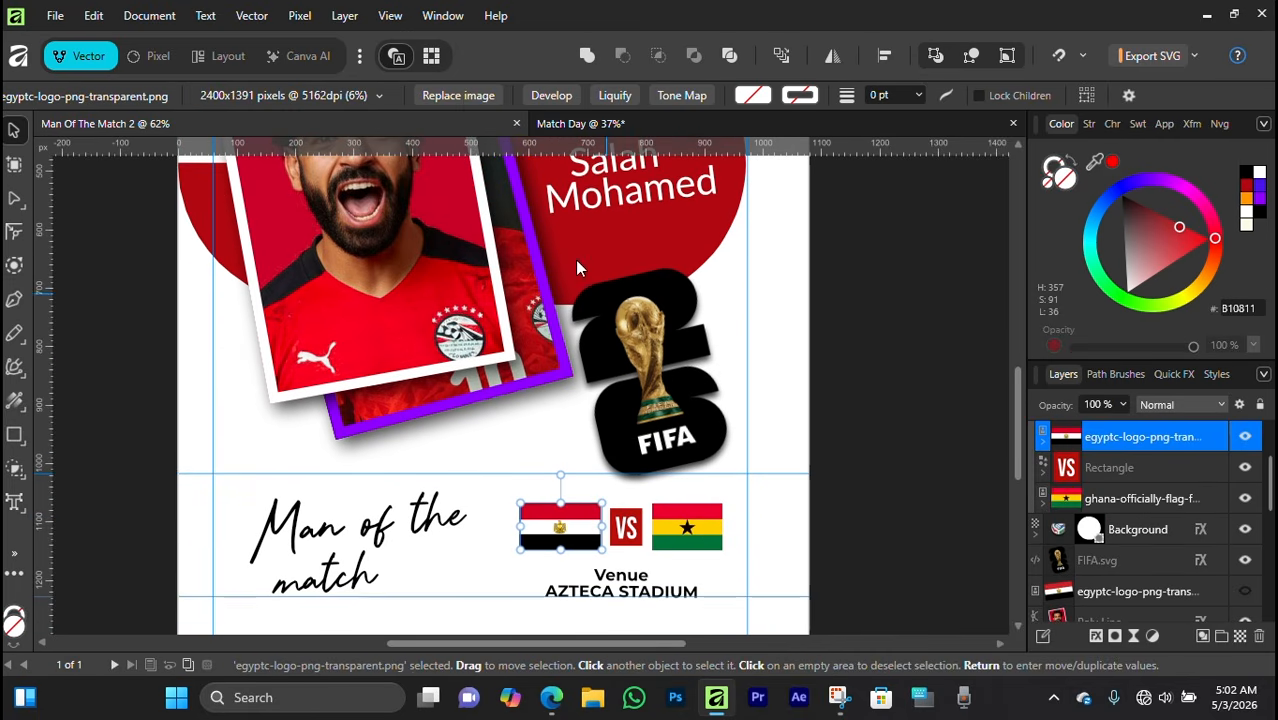
click(464, 97)
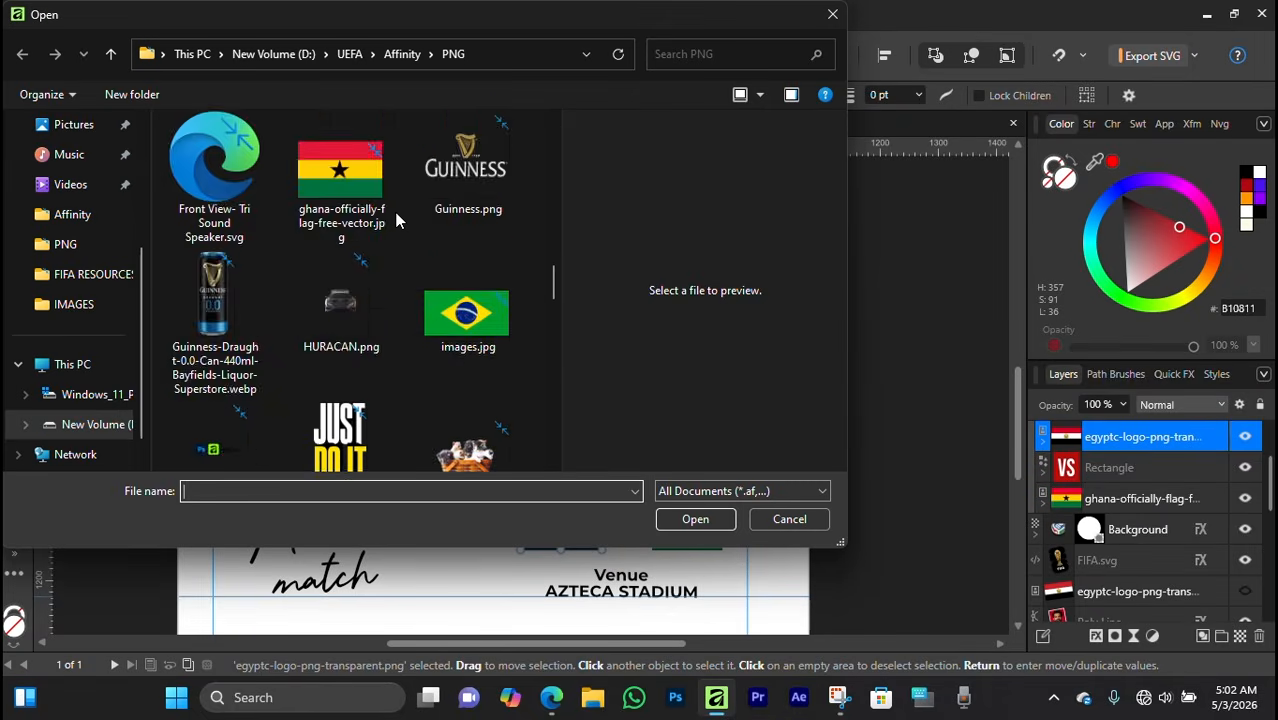
scroll(399, 220, down, 3)
scroll(389, 246, down, 4)
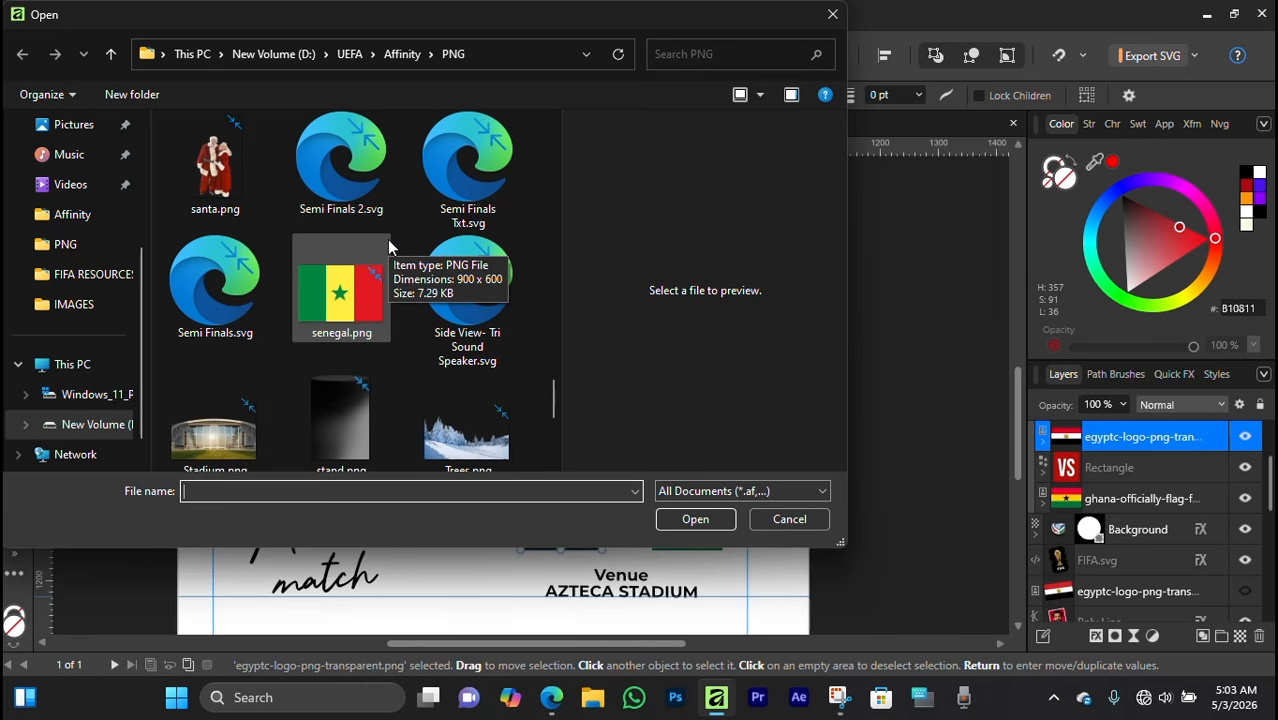
click(342, 293)
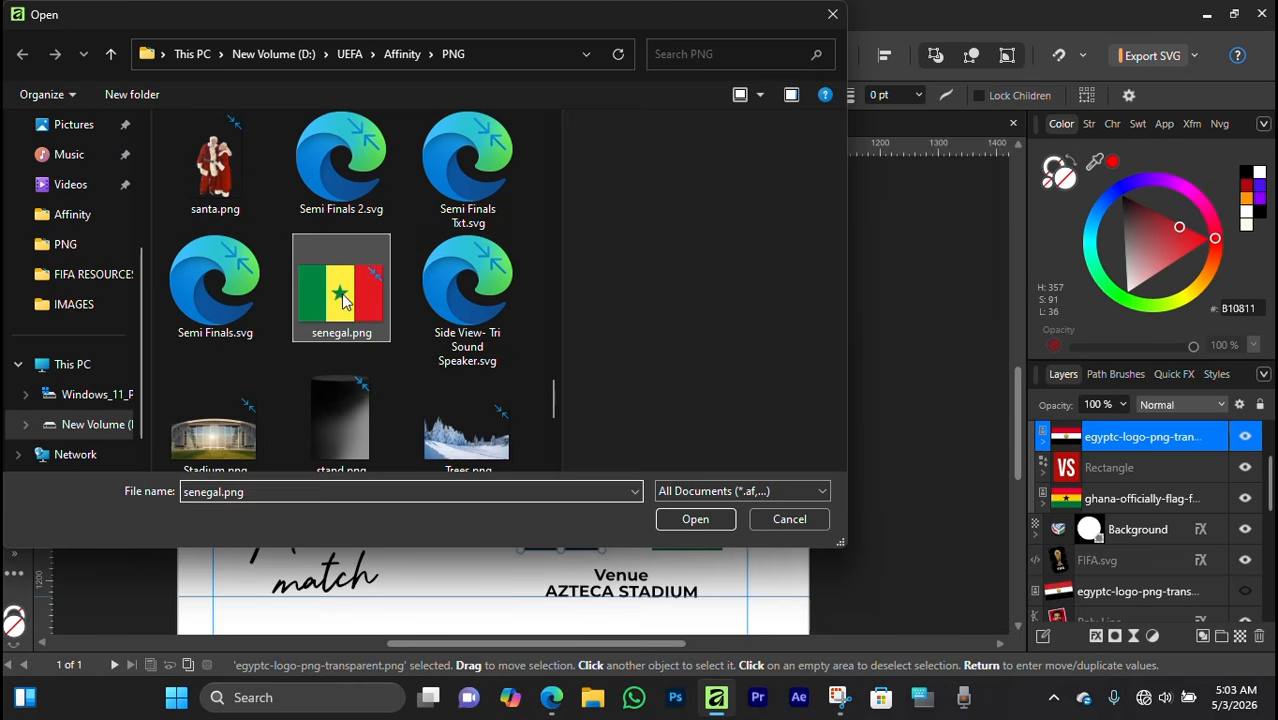
click(695, 519)
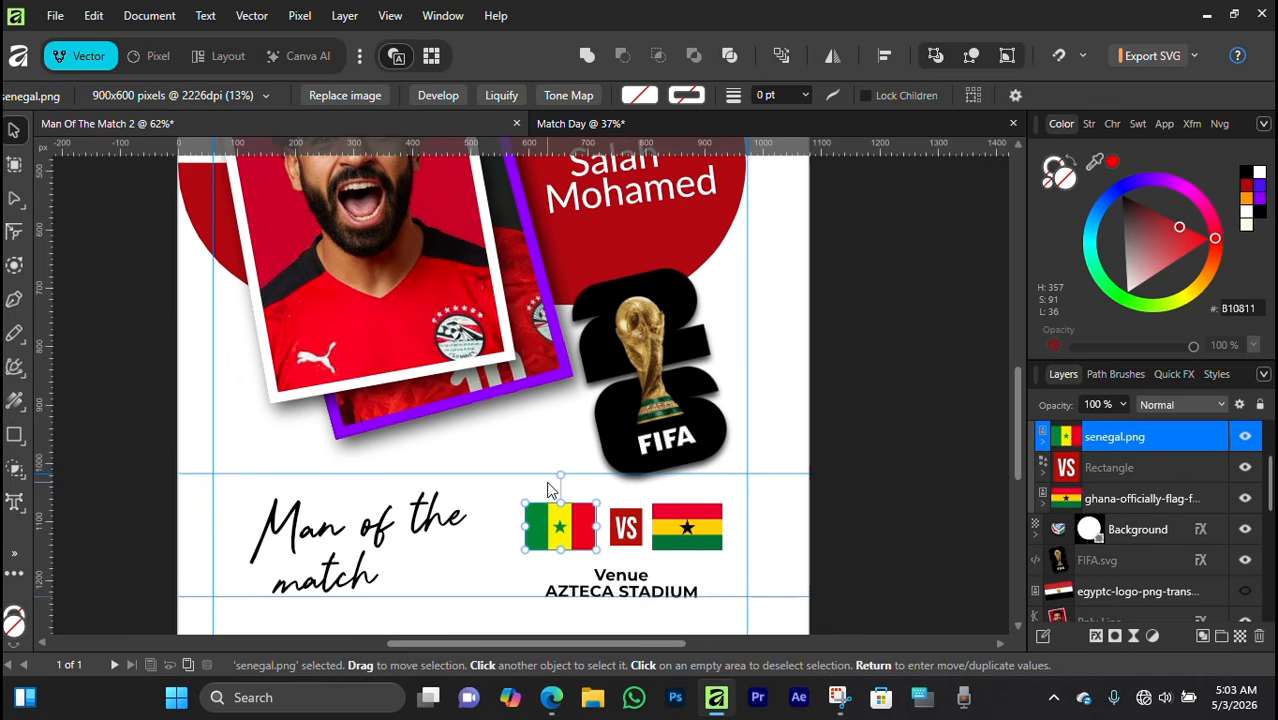
click(892, 356)
- Hide the football layer named Background on the poster
scroll(630, 386, up, 1)
scroll(630, 386, down, 1)
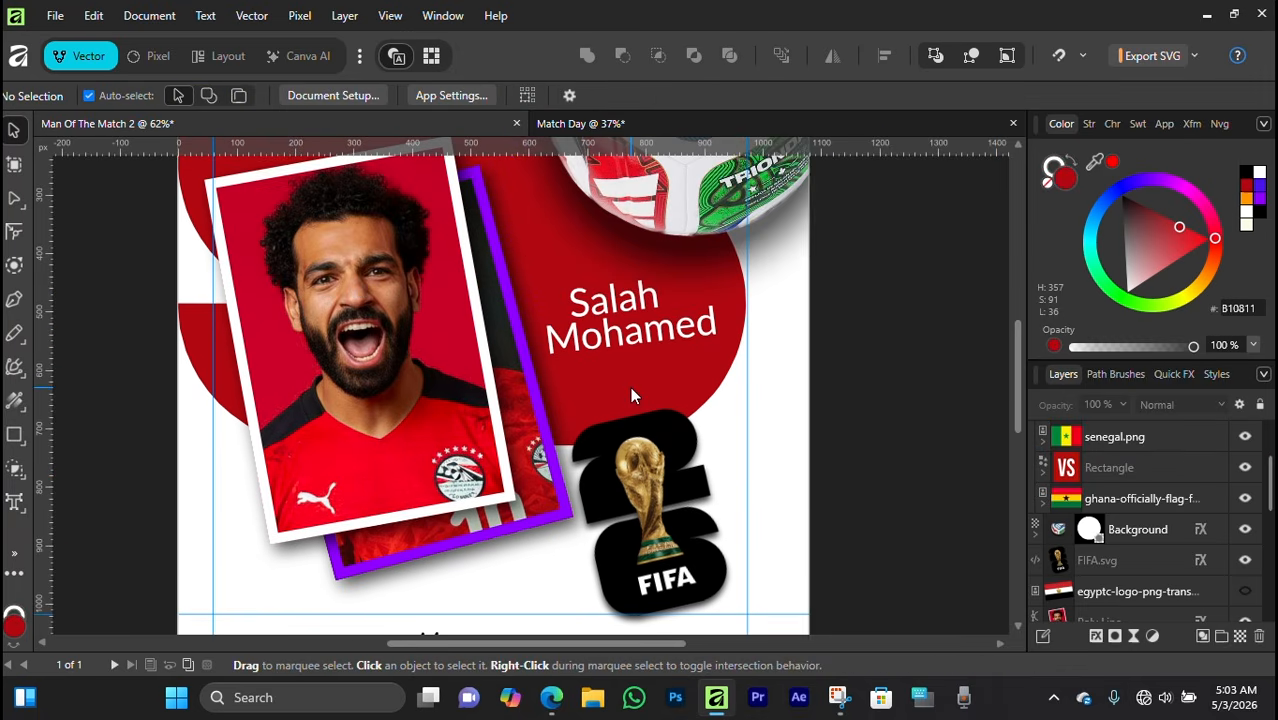
scroll(630, 386, down, 2)
scroll(630, 386, down, 2)
scroll(630, 390, up, 1)
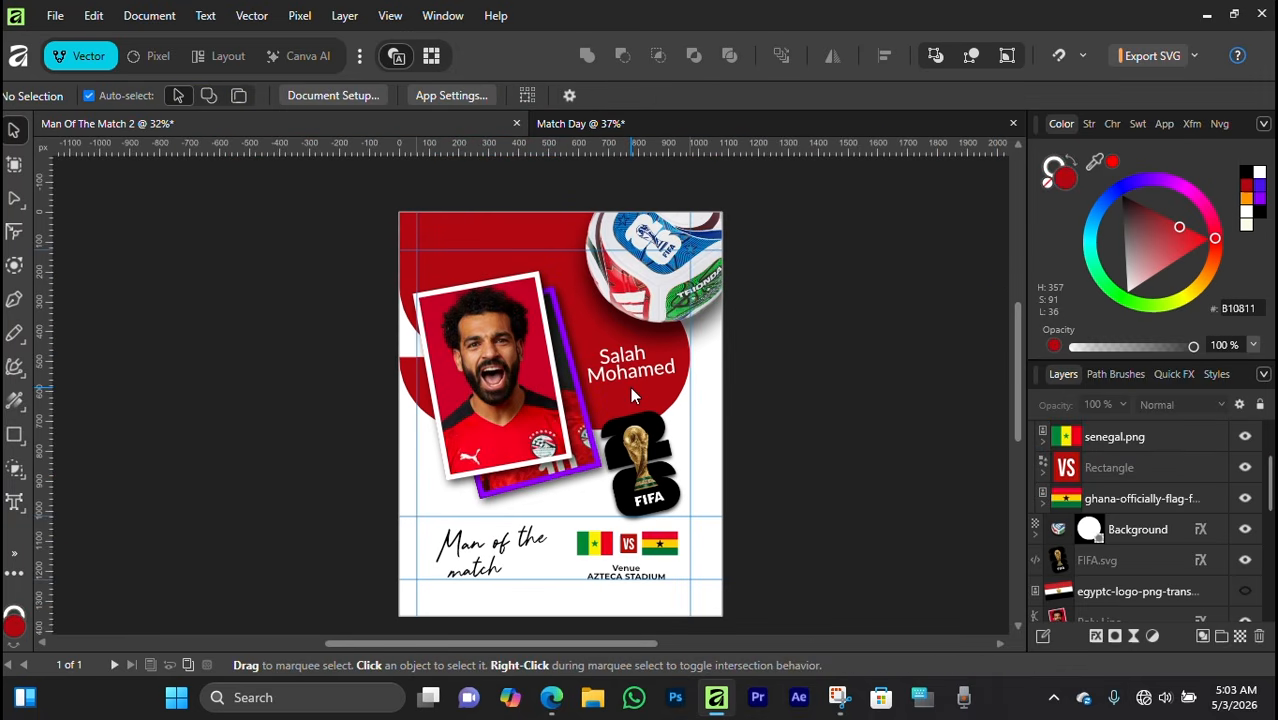
click(668, 290)
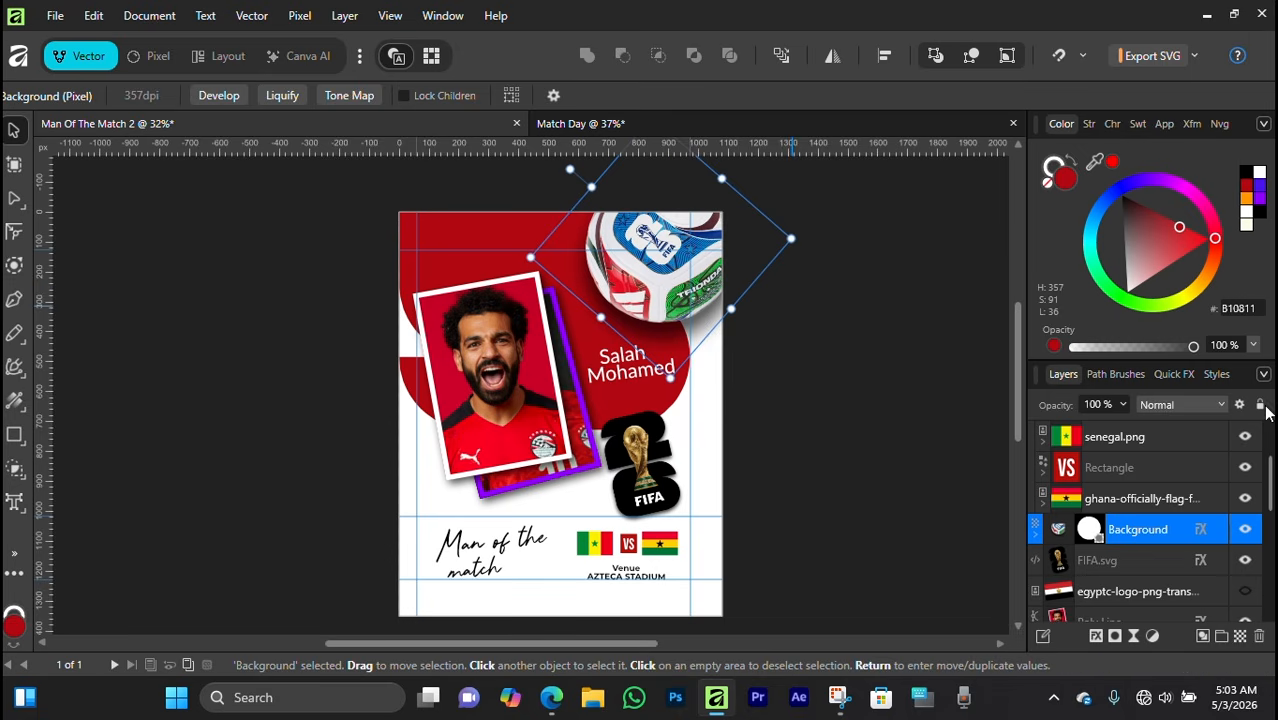
click(1245, 529)
click(884, 407)
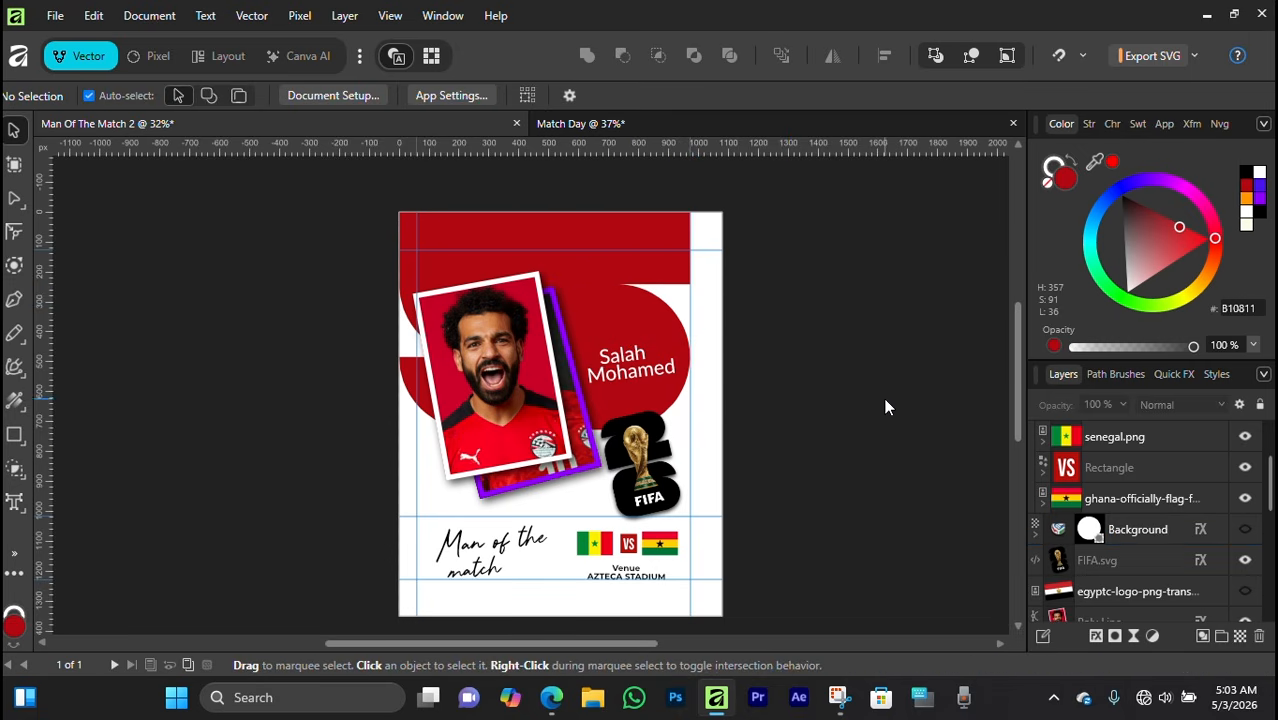
- Hide the large red Curve shape behind the player photos and make the football layer visible again
click(1165, 526)
click(898, 467)
click(603, 263)
scroll(600, 285, up, 1)
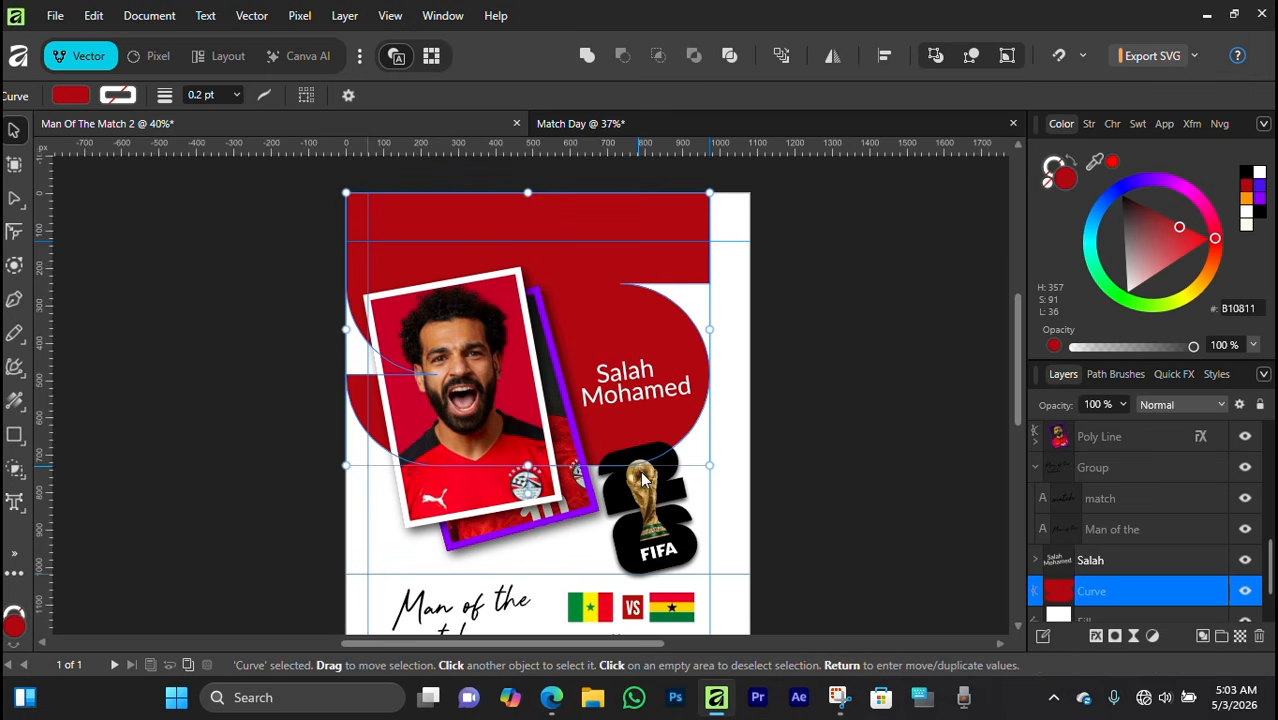
scroll(601, 249, down, 1)
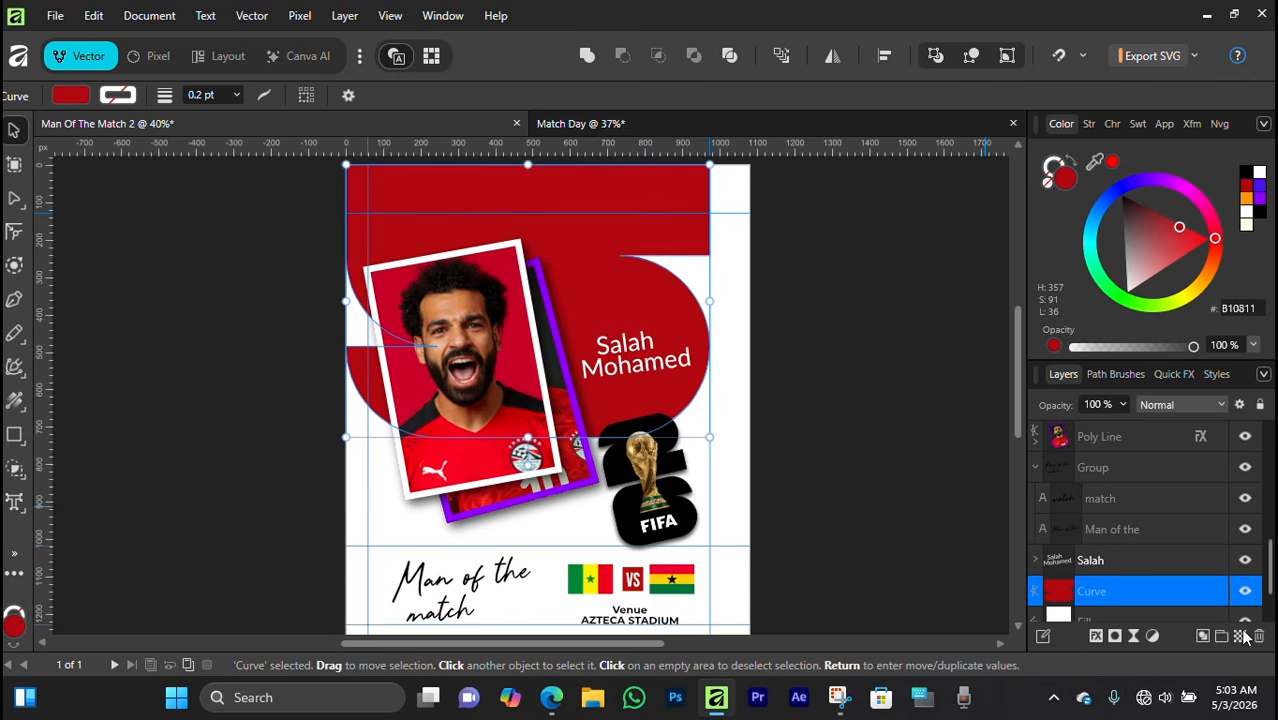
click(1245, 592)
scroll(1245, 530, up, 5)
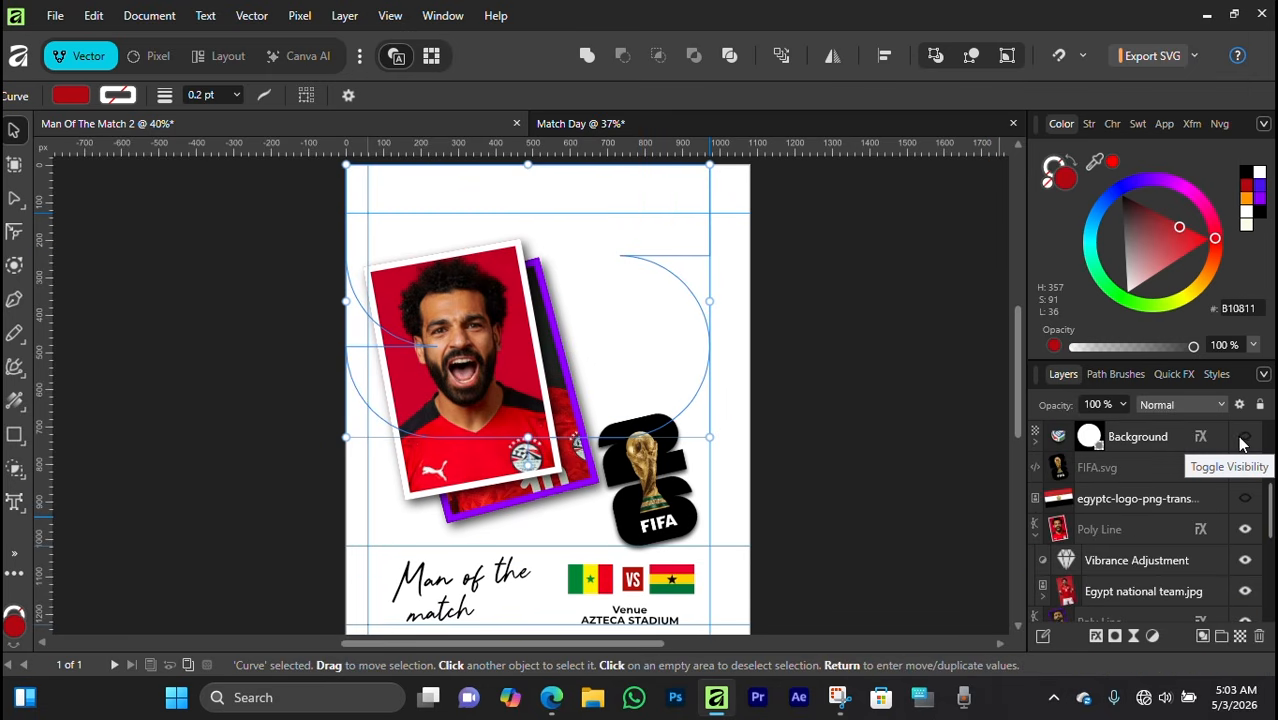
click(1245, 437)
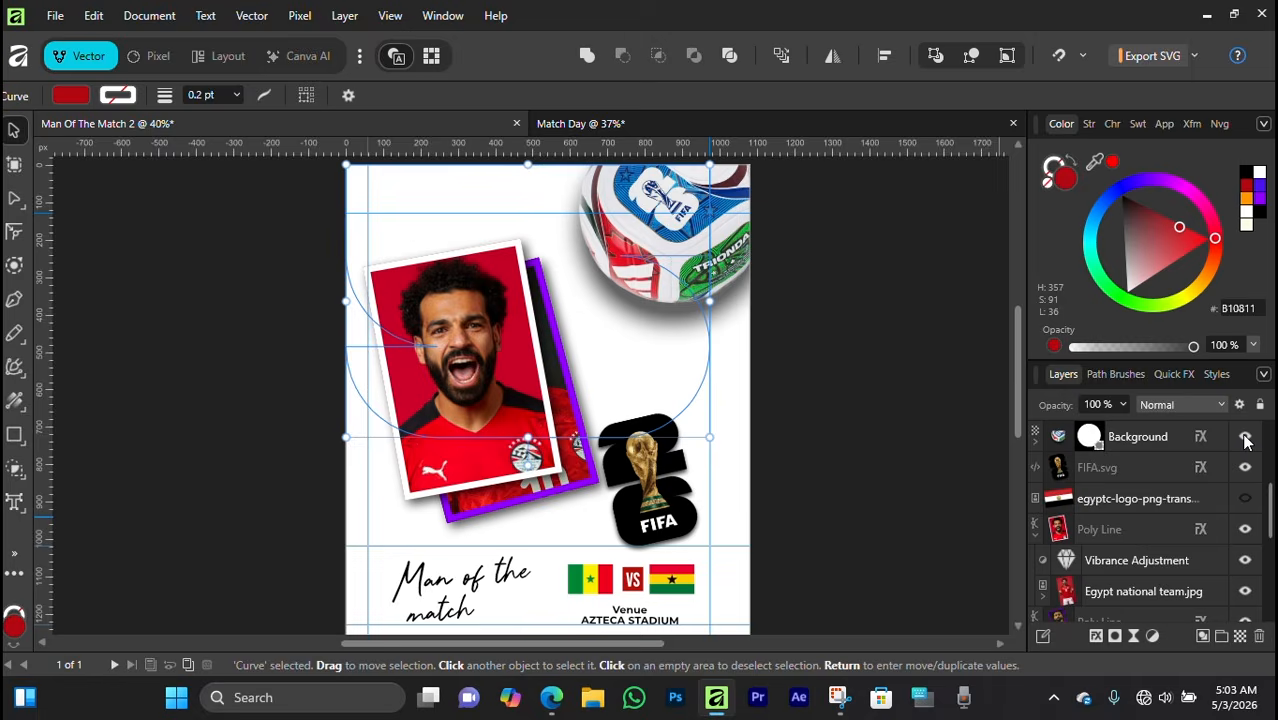
click(876, 380)
scroll(504, 395, down, 1)
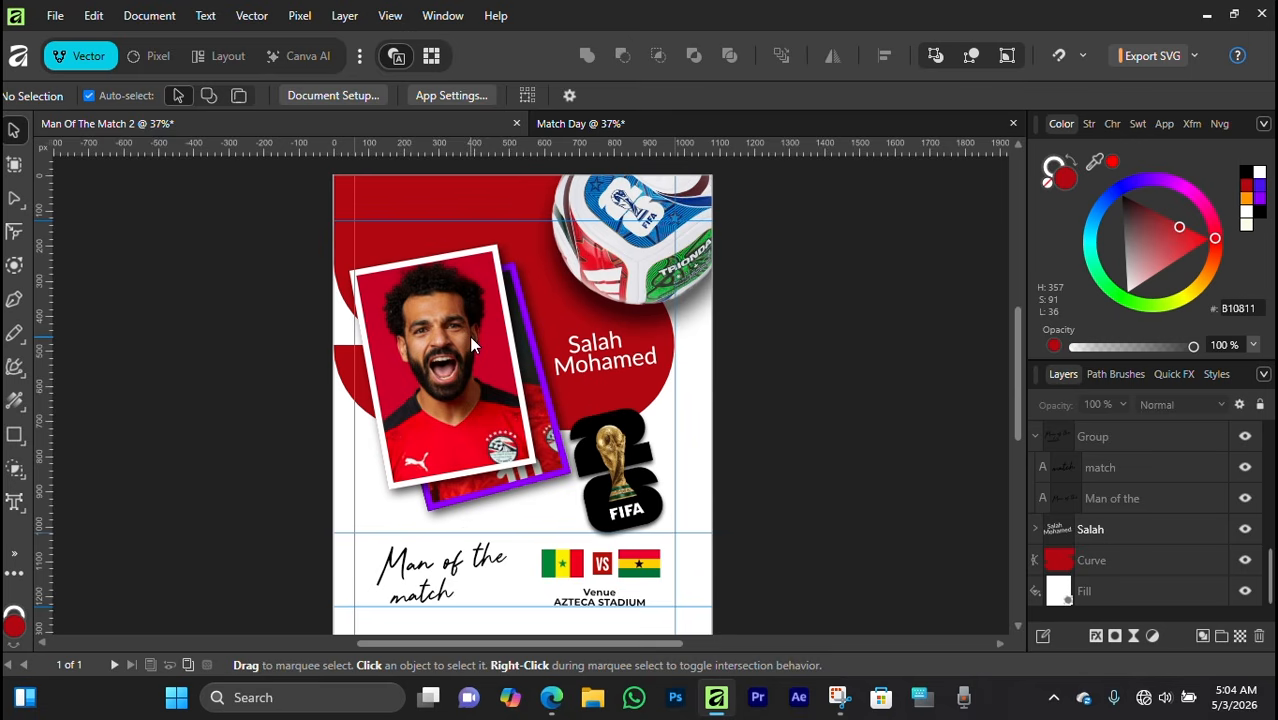
- Turn the Vibrance Adjustment inside the front photo frame off and on again to compare its effect
click(473, 345)
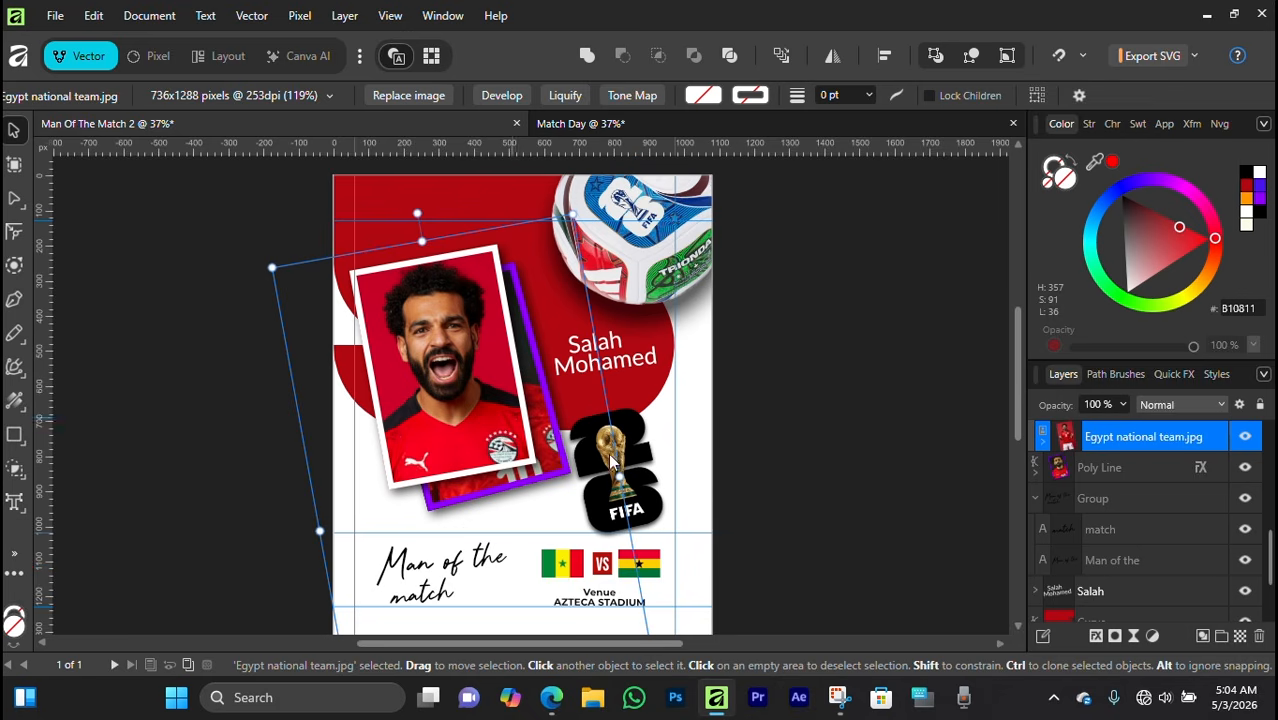
click(1062, 478)
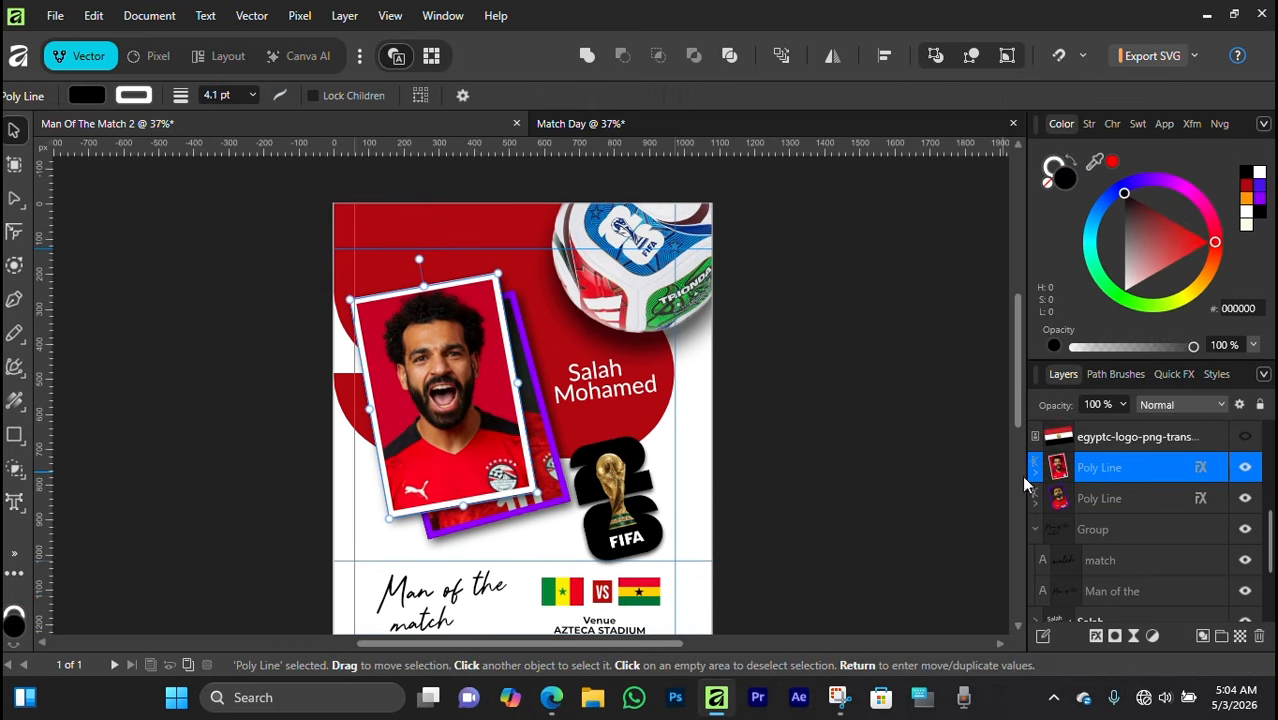
click(1034, 472)
click(1111, 495)
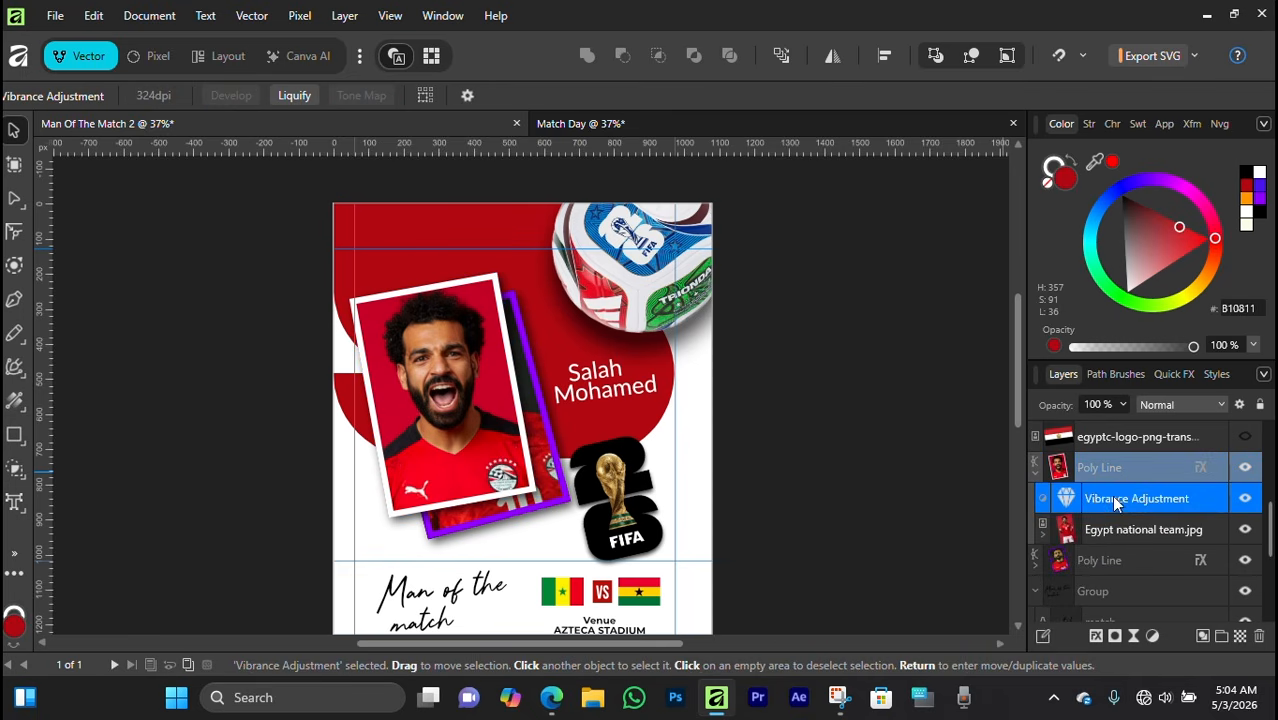
click(1244, 500)
scroll(495, 350, up, 3)
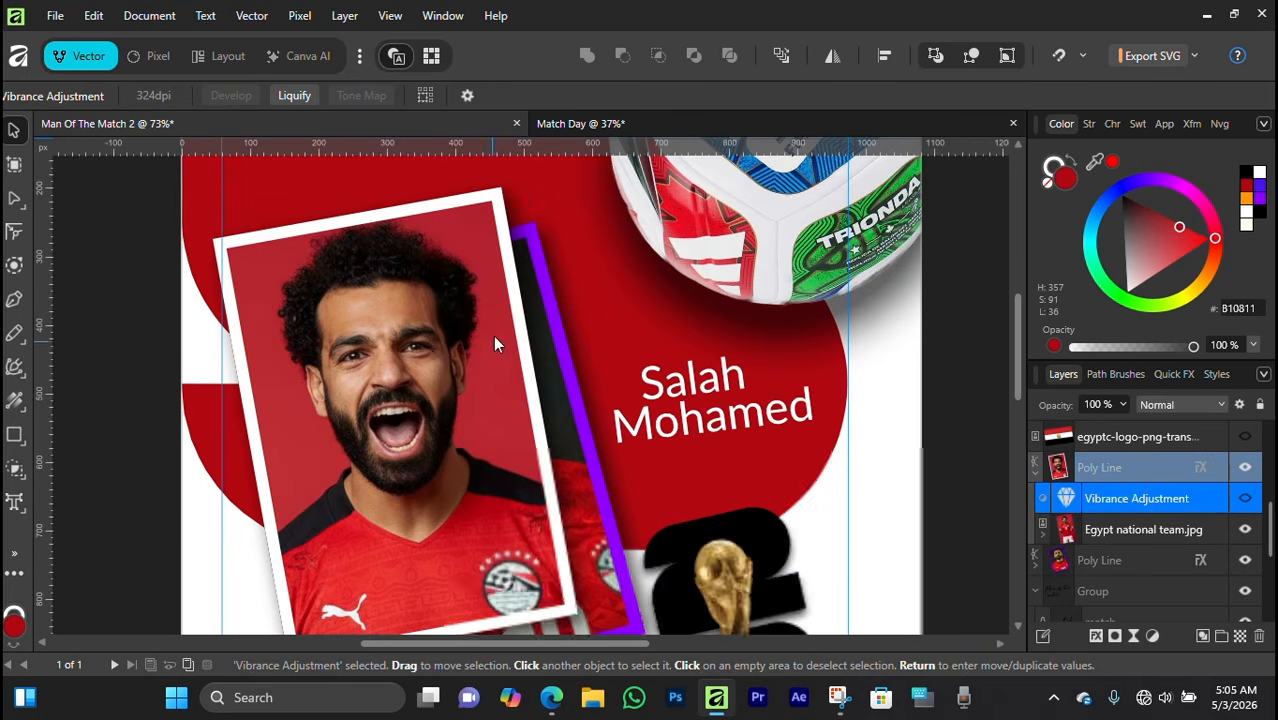
scroll(385, 391, down, 2)
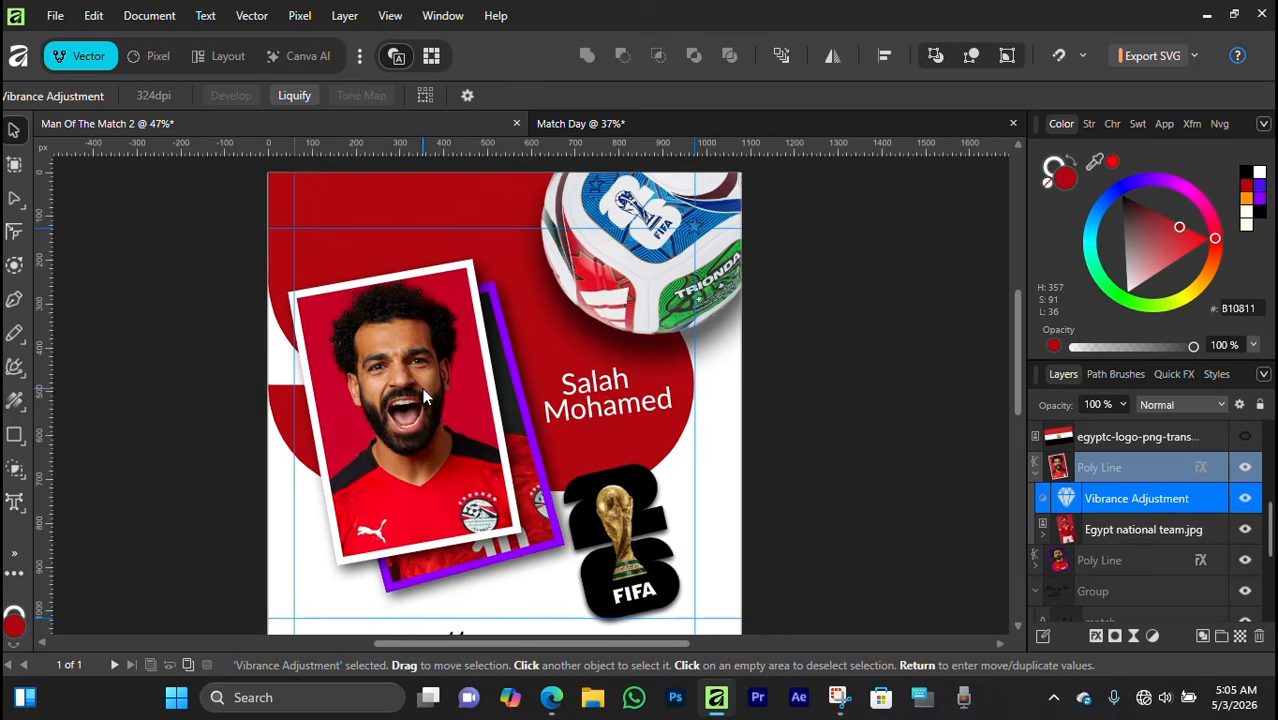
scroll(386, 395, up, 1)
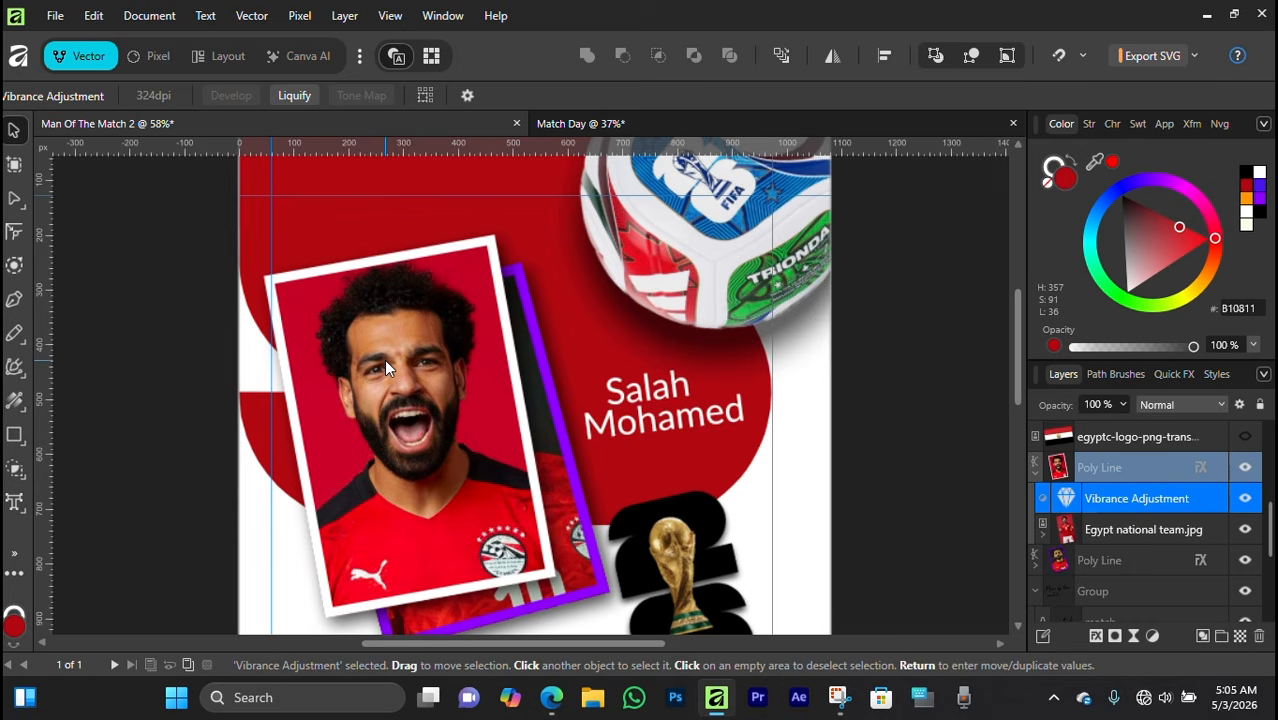
- Replace the player image in the front photo frame with Antonio Rüdiger.jpg and shift it slightly within the frame
click(460, 397)
scroll(460, 397, down, 2)
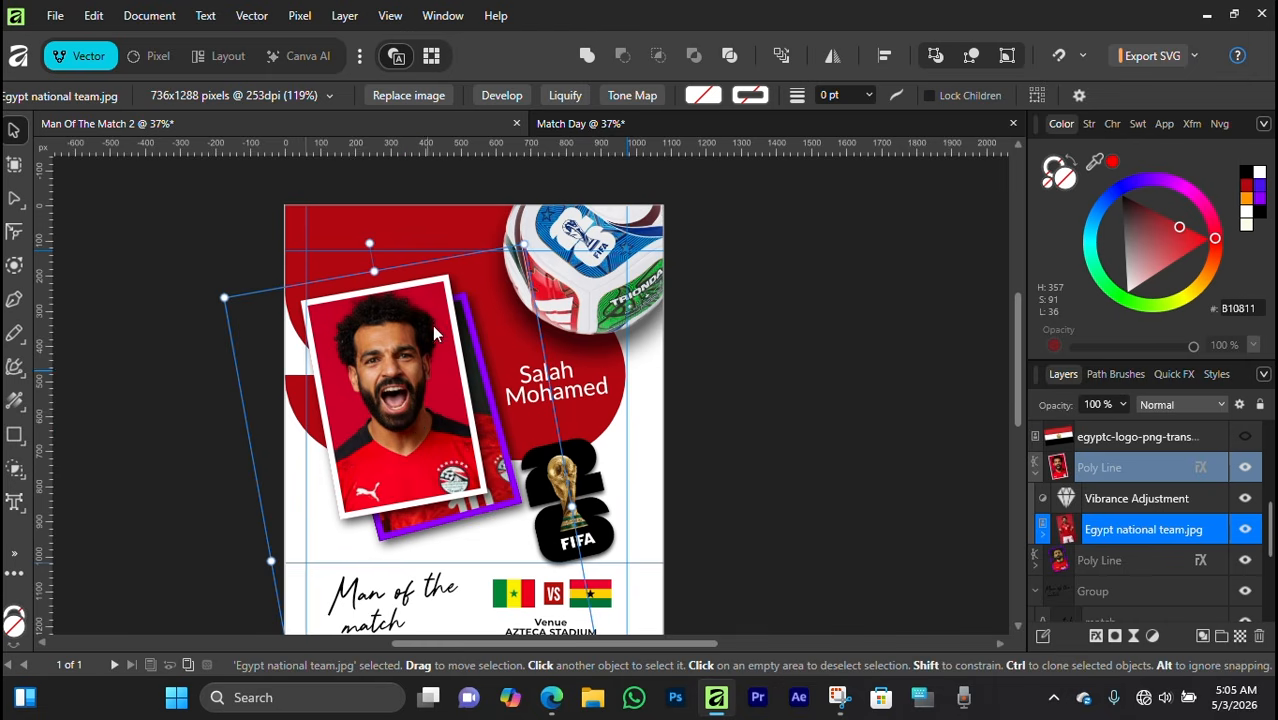
click(407, 95)
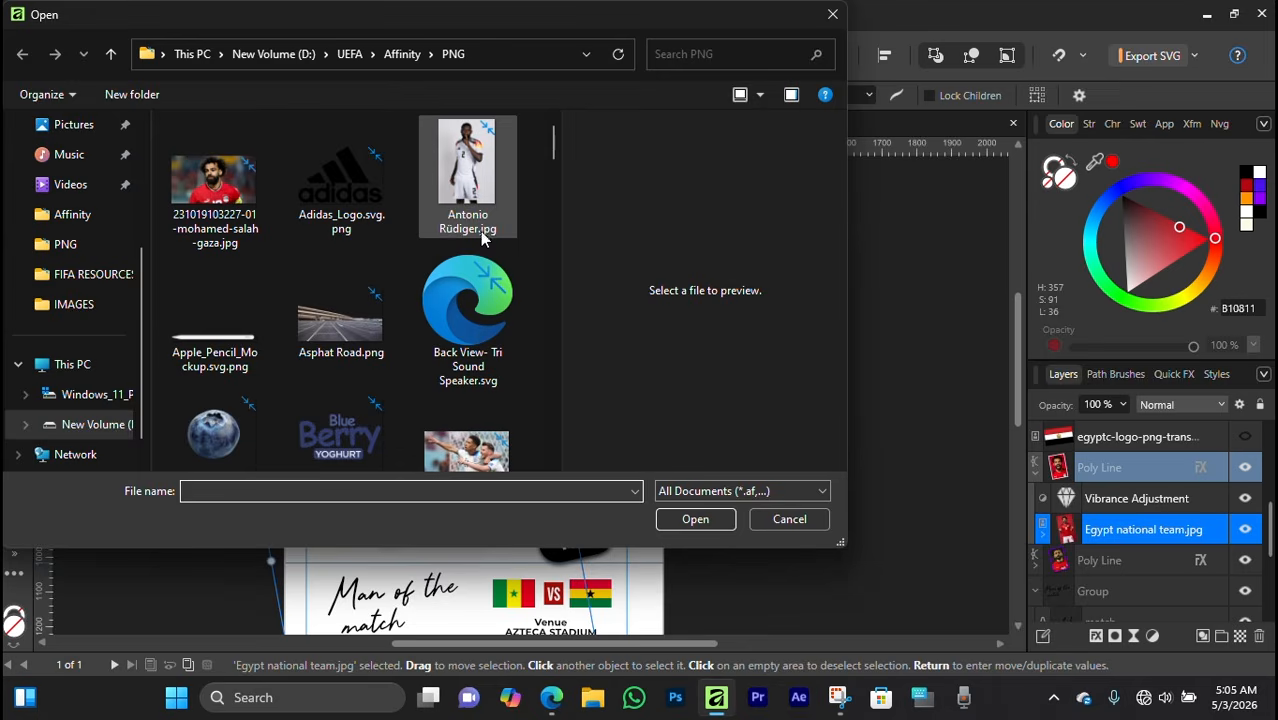
click(465, 189)
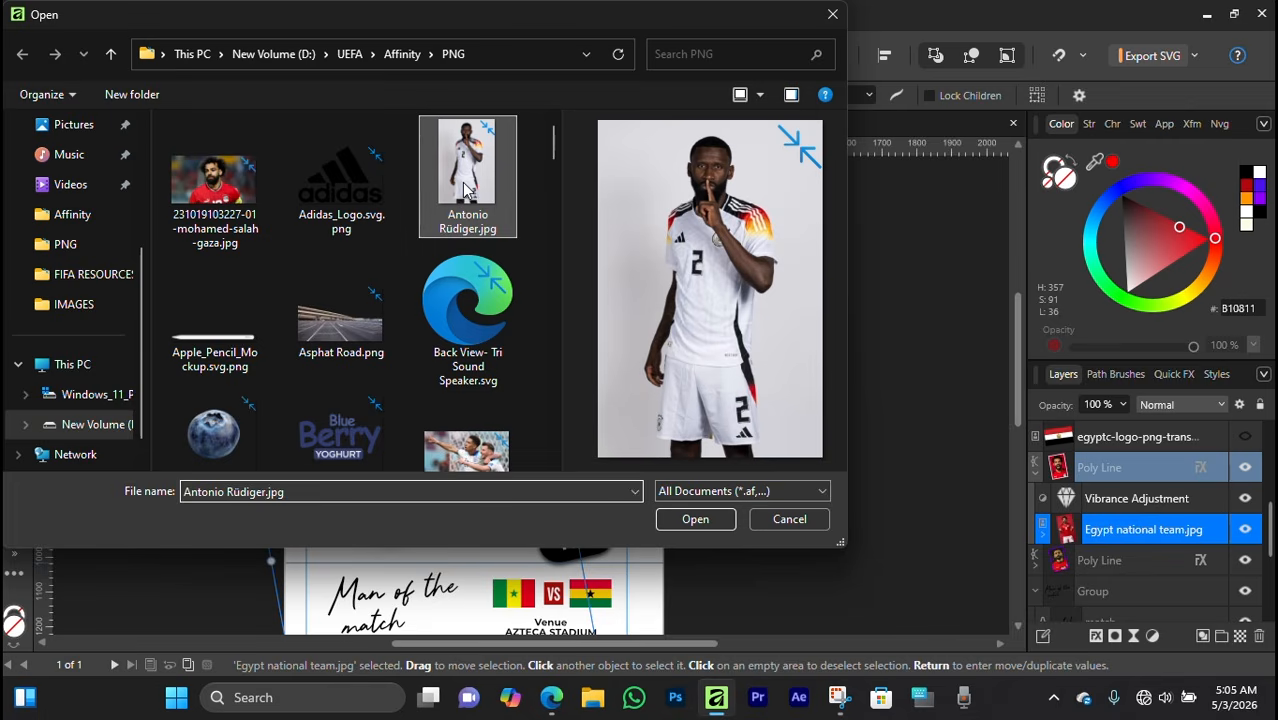
click(695, 518)
drag(380, 307, 398, 332)
scroll(397, 355, up, 2)
scroll(397, 355, down, 2)
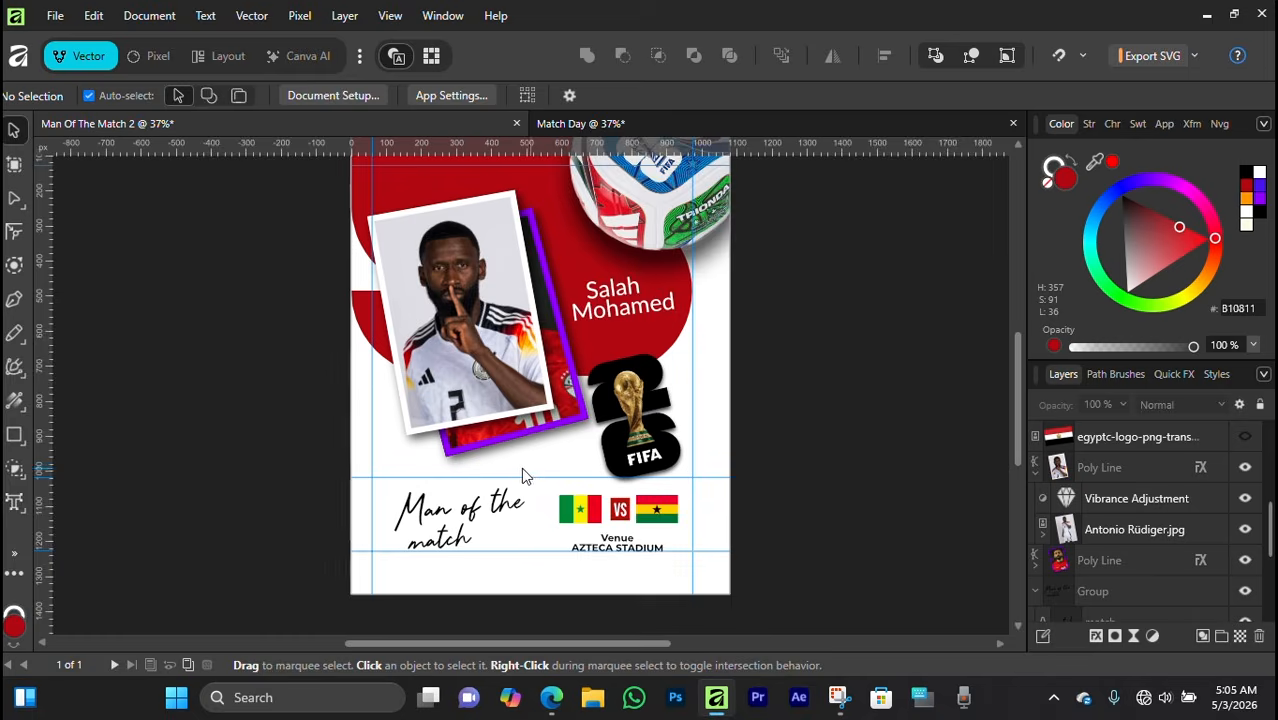
- Select the script text "Man of the" near the poster's lower edge and inspect its font family
scroll(521, 476, up, 2)
scroll(510, 469, down, 1)
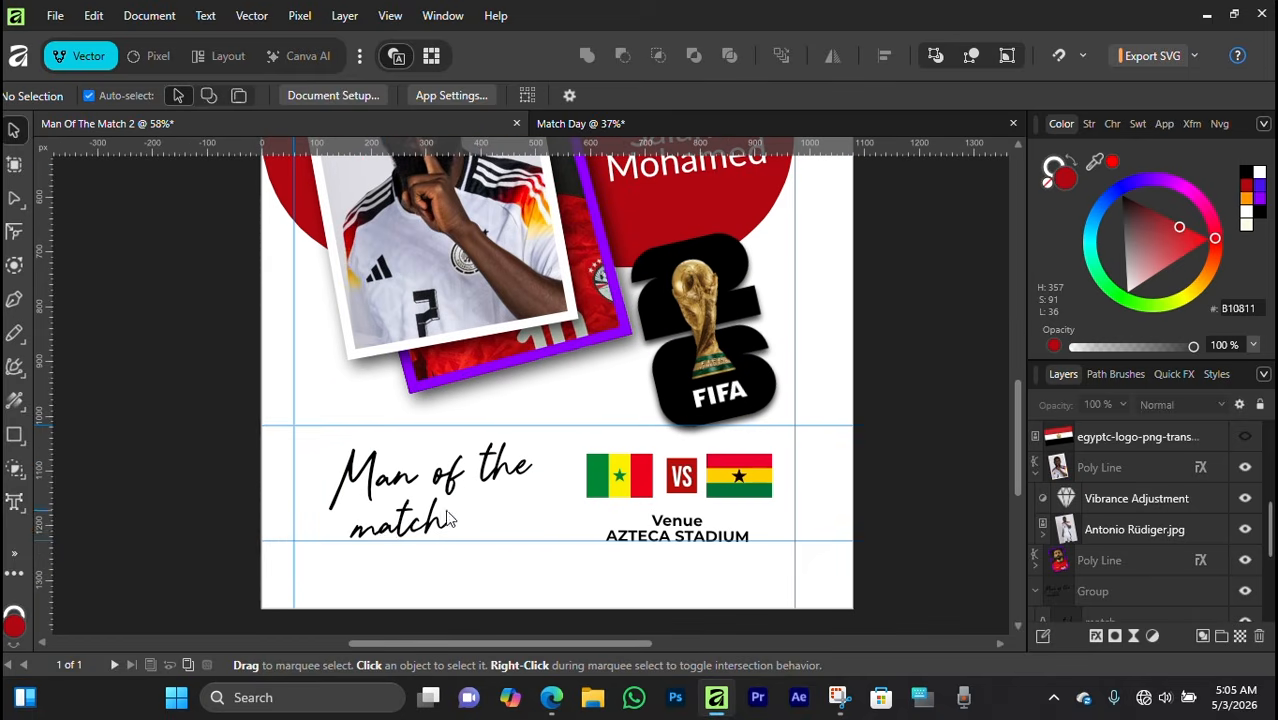
click(408, 477)
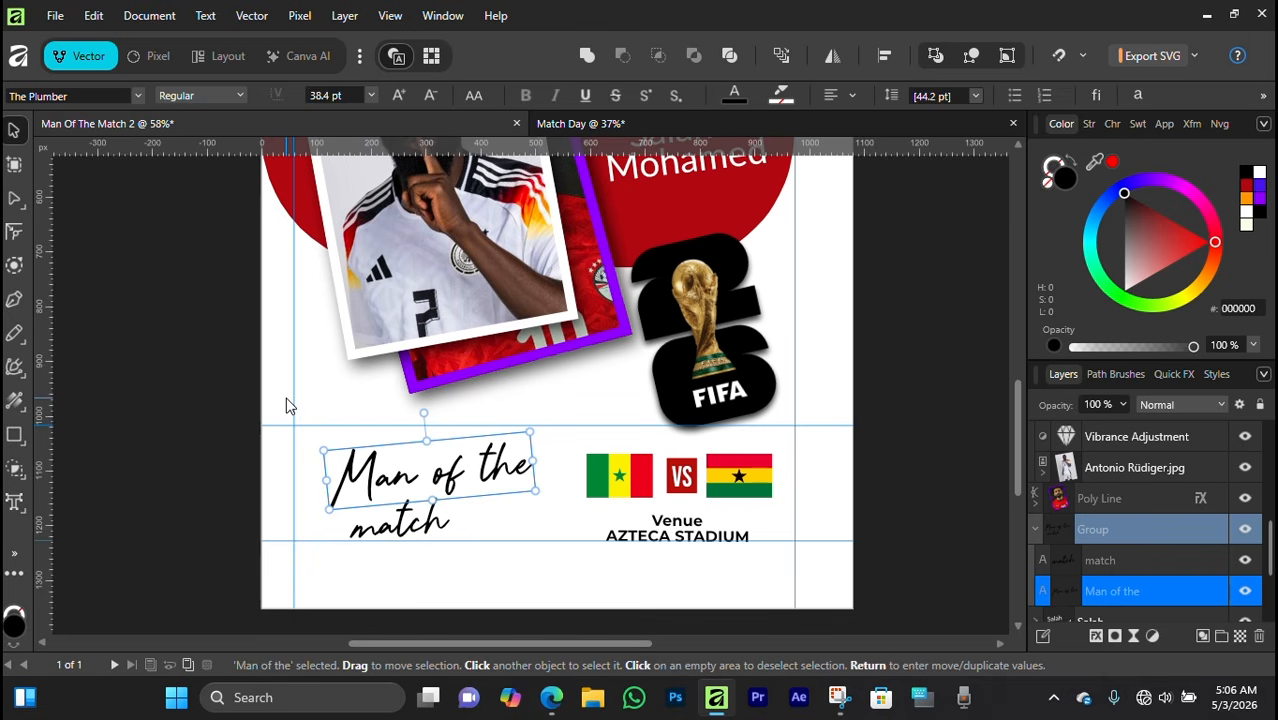
scroll(287, 405, down, 1)
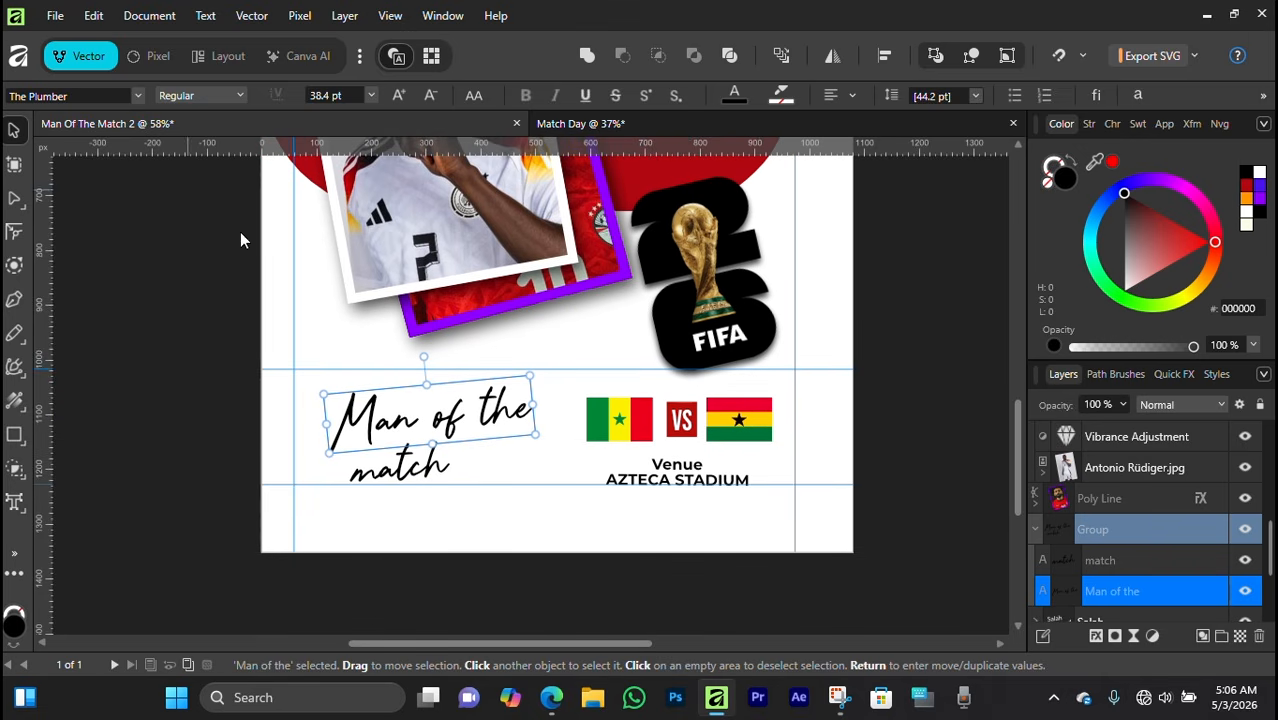
click(28, 95)
right_click(28, 95)
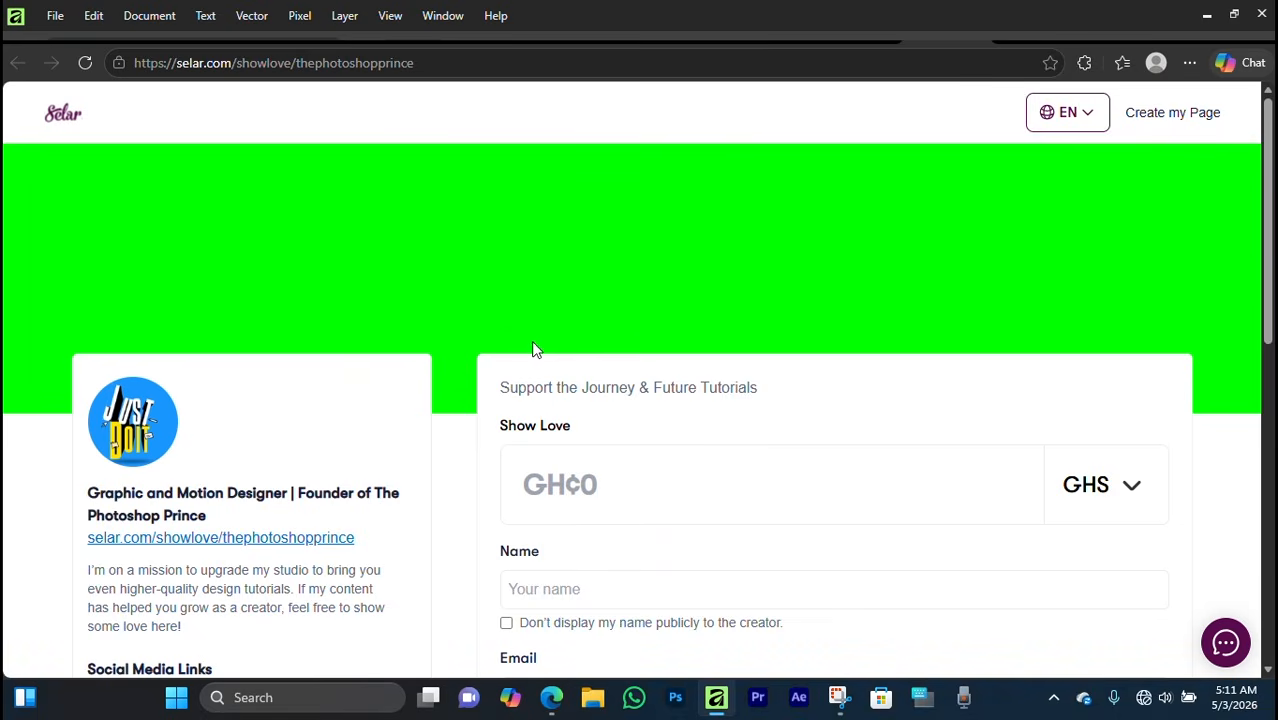
- Look over the Selar support page and examine the currencies offered for the Show Love amount
scroll(549, 358, down, 1)
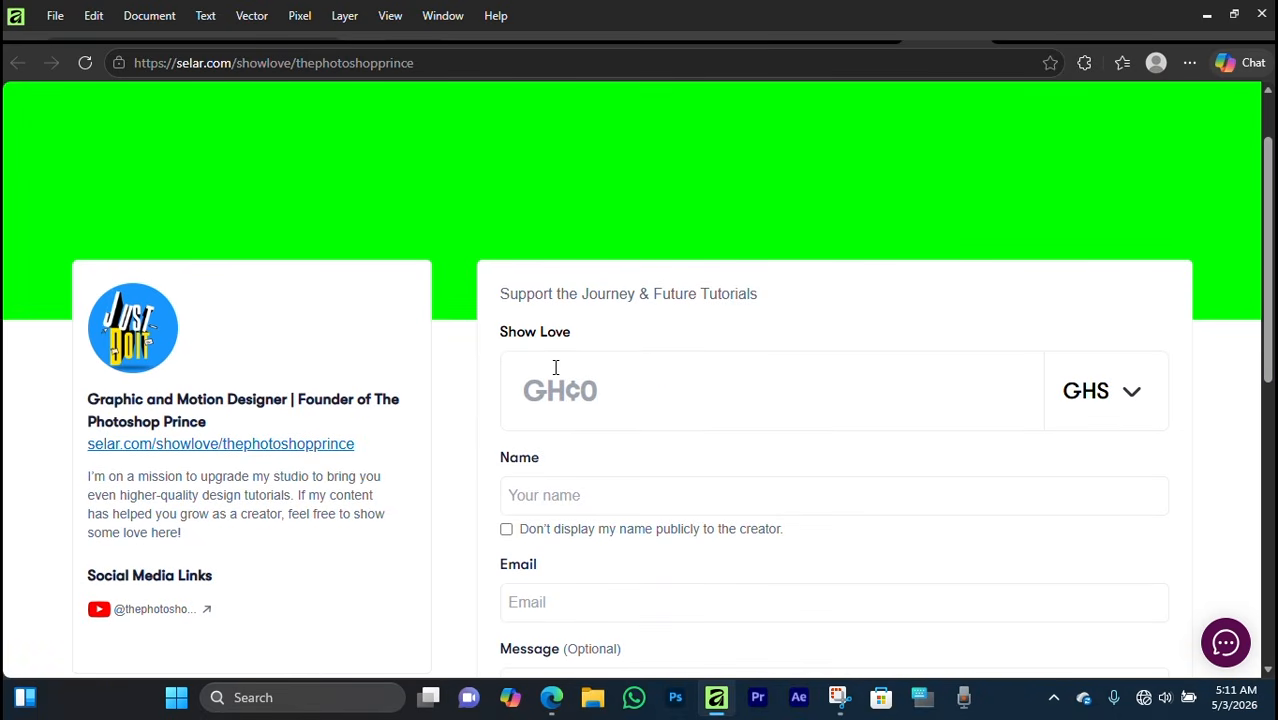
scroll(554, 368, down, 1)
scroll(556, 375, up, 2)
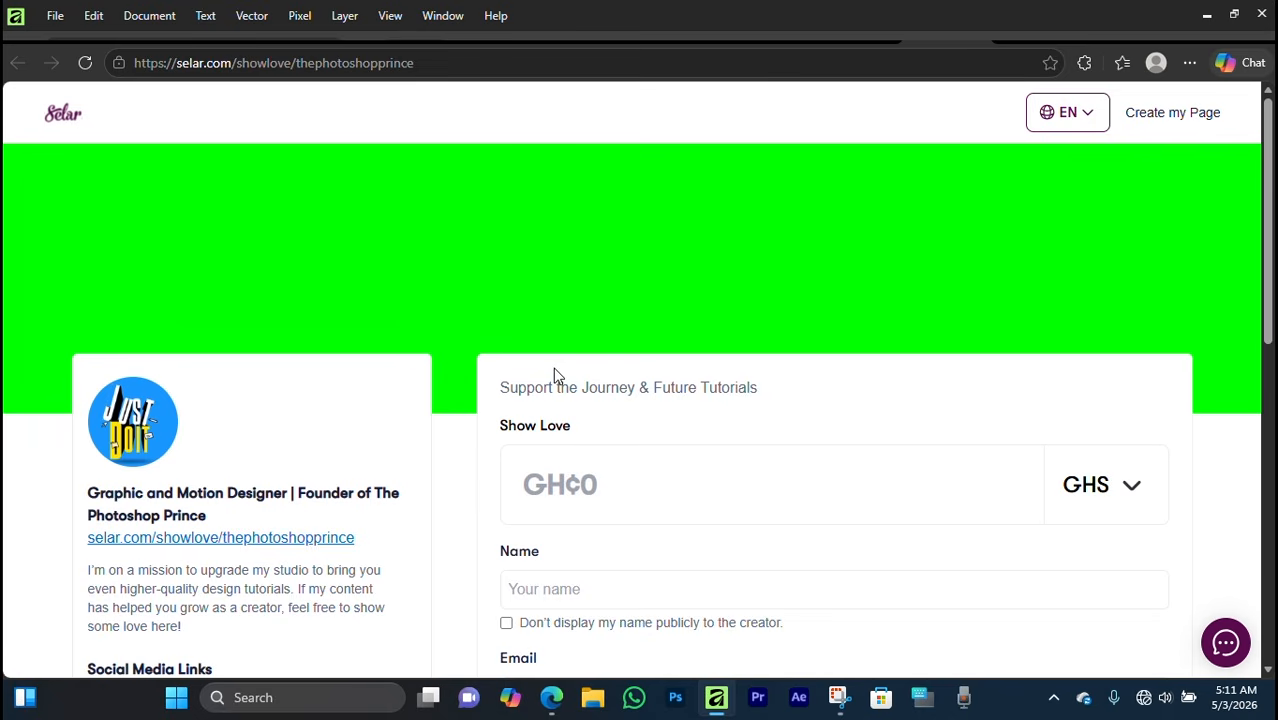
scroll(557, 376, down, 1)
scroll(556, 368, down, 1)
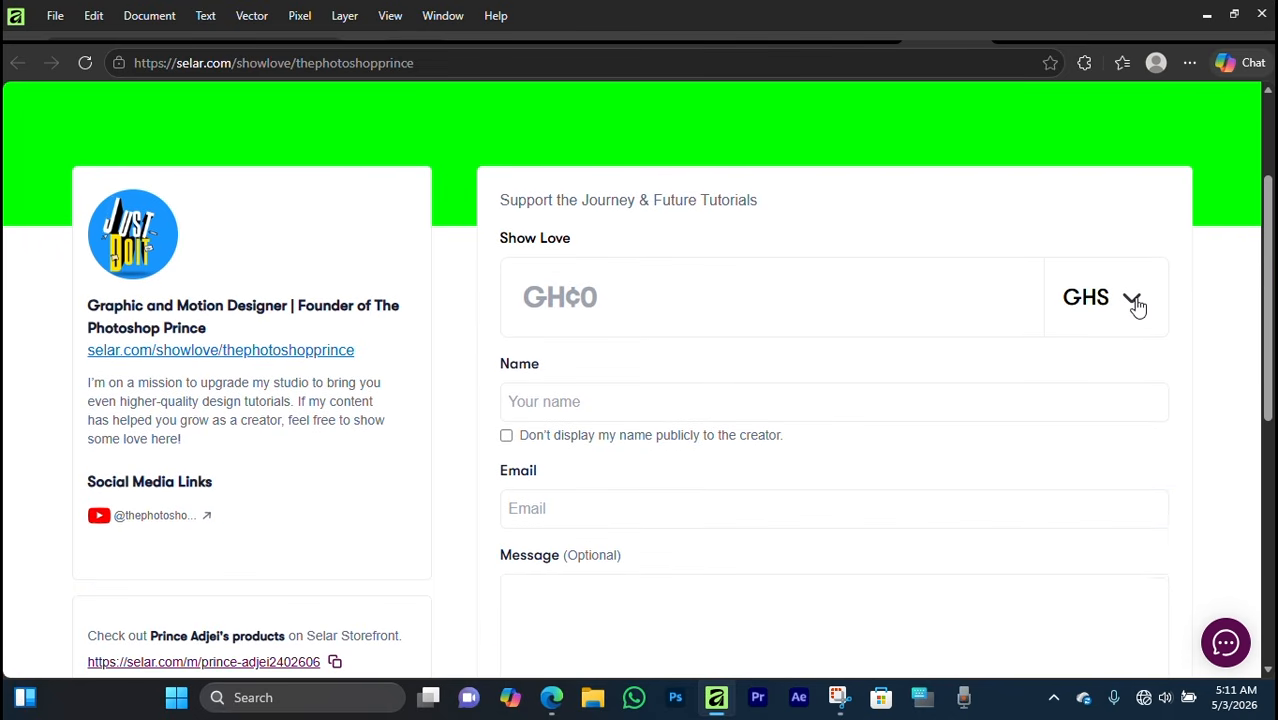
click(1131, 300)
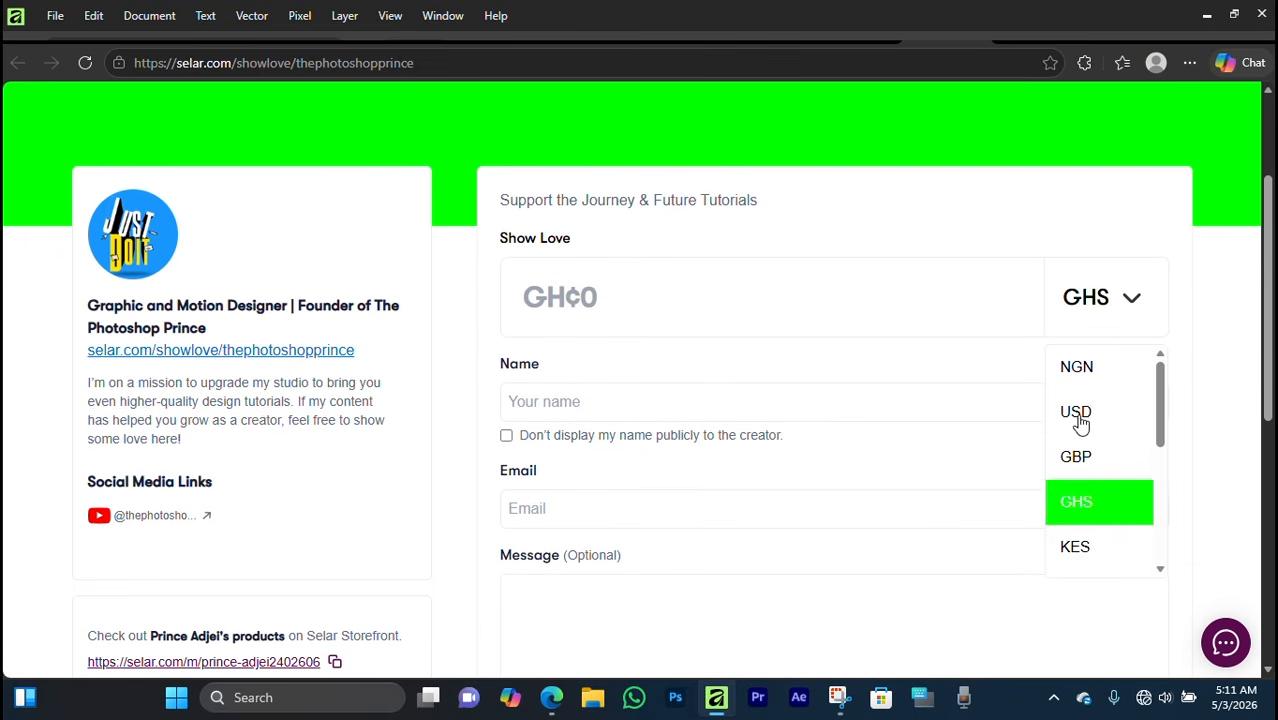
scroll(1095, 425, down, 1)
scroll(1101, 430, down, 2)
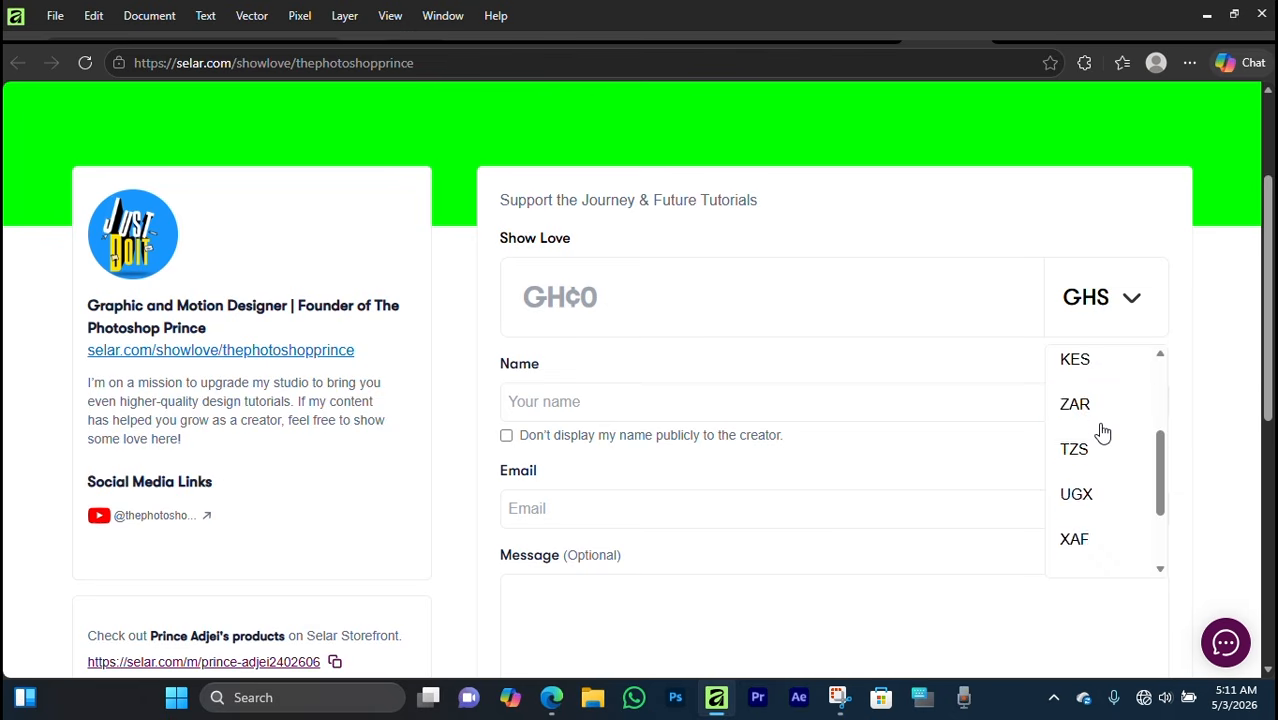
scroll(1101, 430, up, 4)
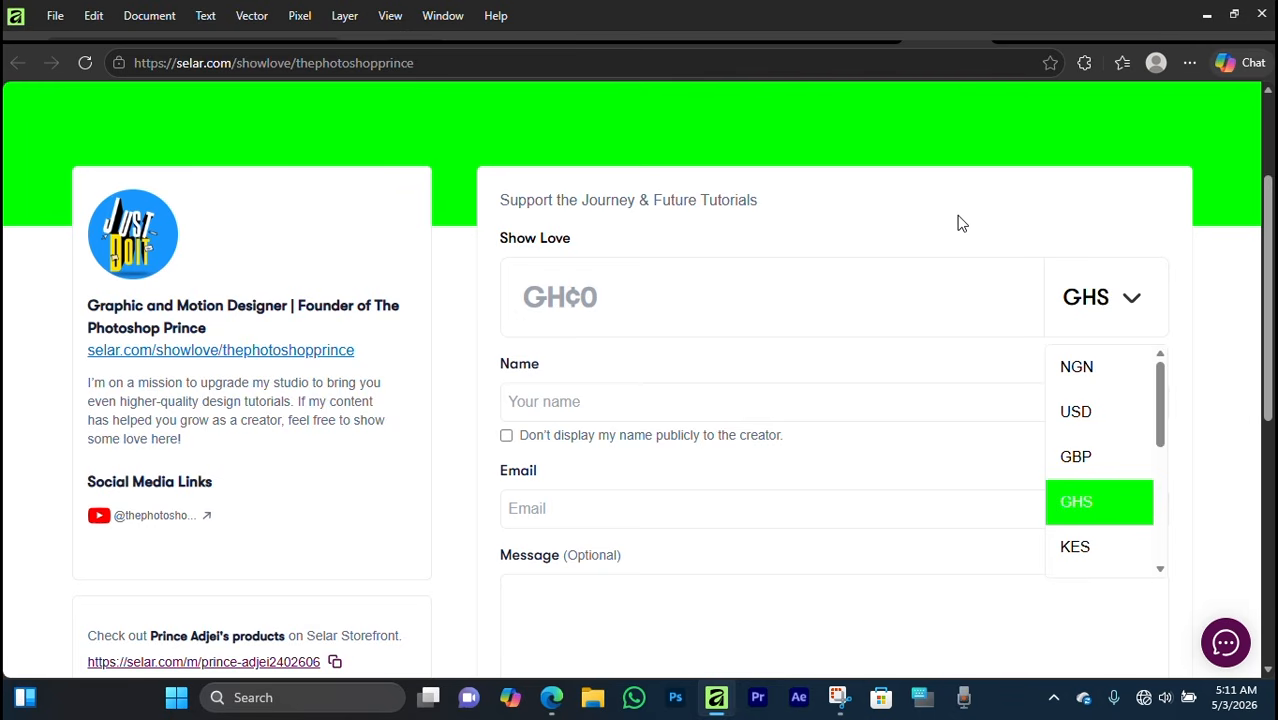
click(1133, 305)
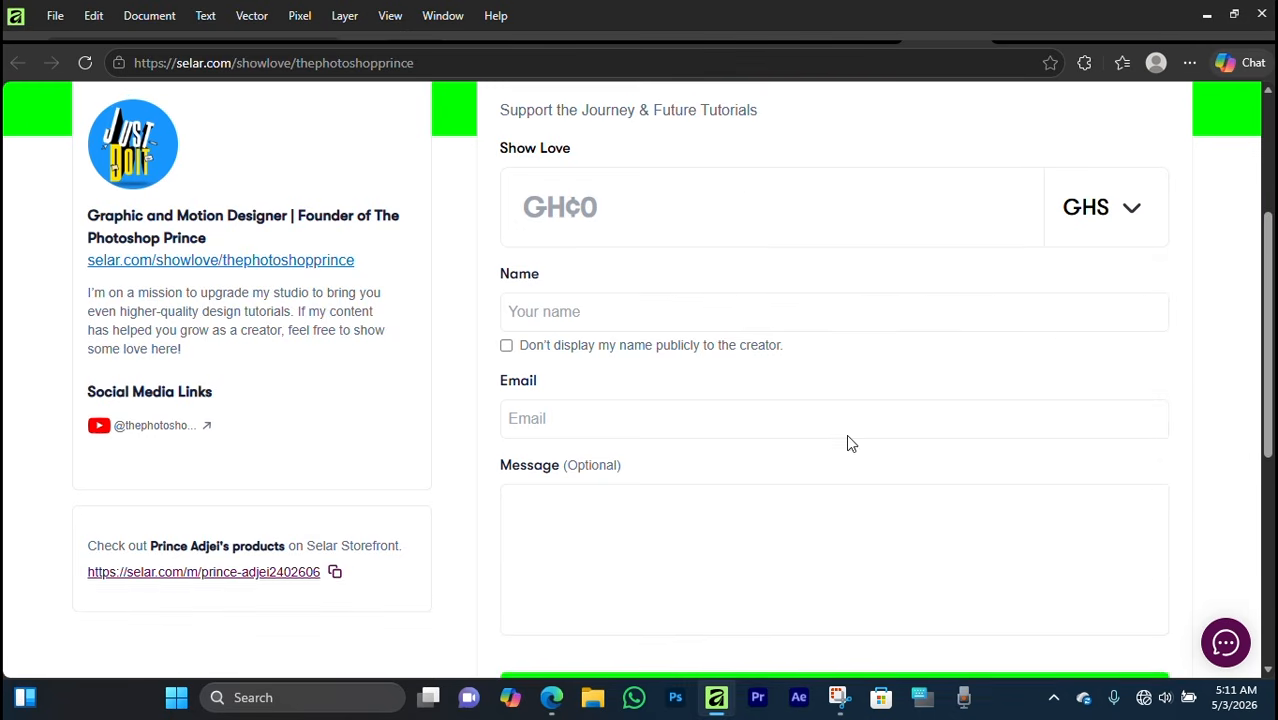
- Examine the support form's name, email and message fields down to its submit option
scroll(850, 436, down, 1)
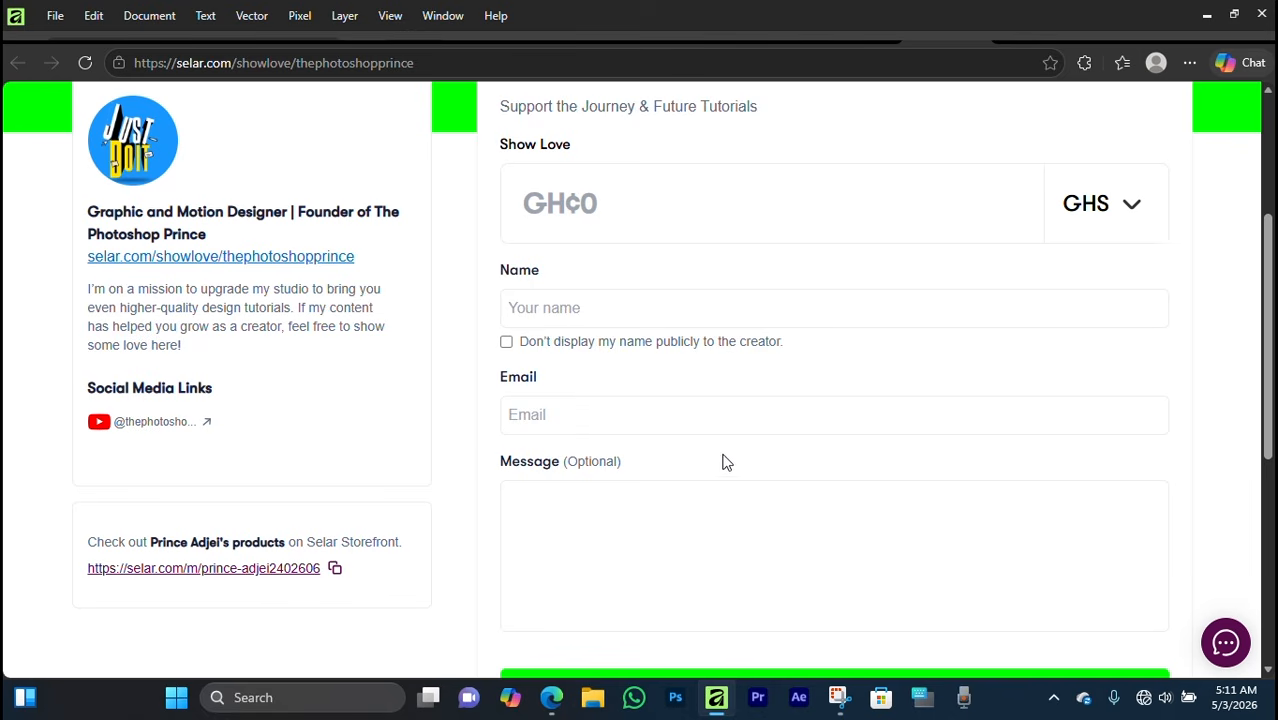
scroll(722, 460, down, 1)
scroll(720, 457, down, 1)
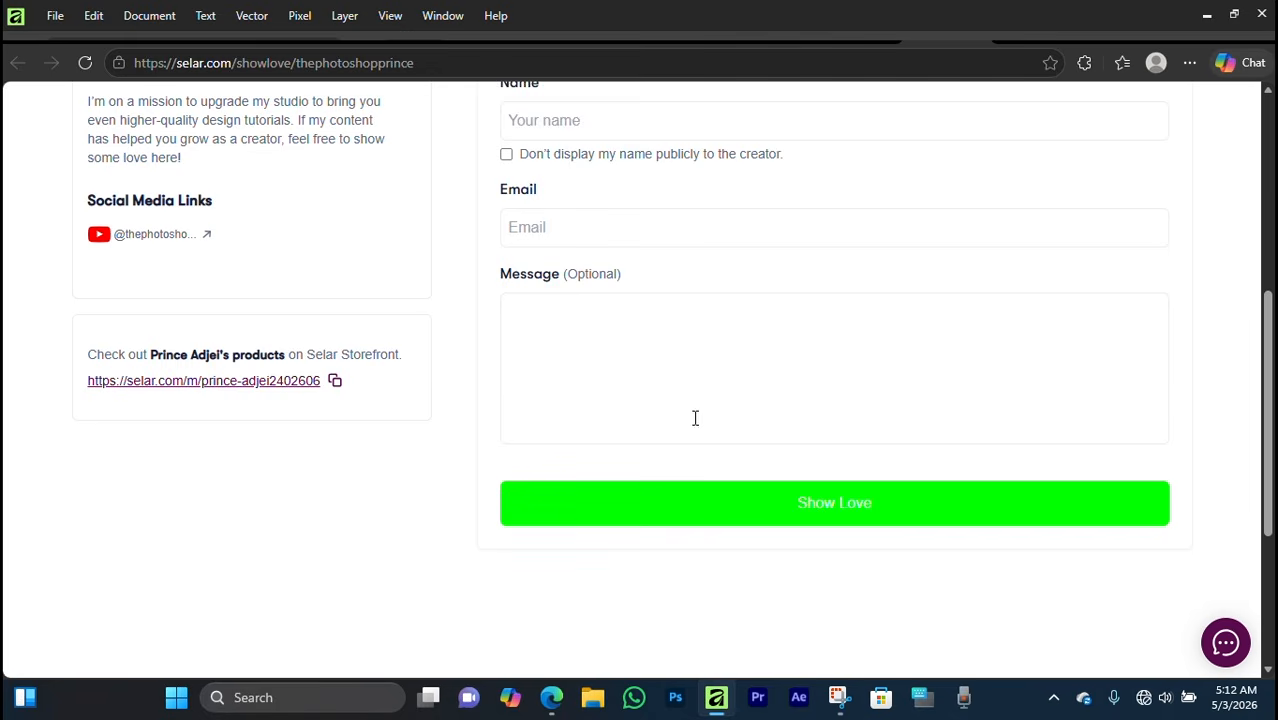
scroll(688, 411, up, 3)
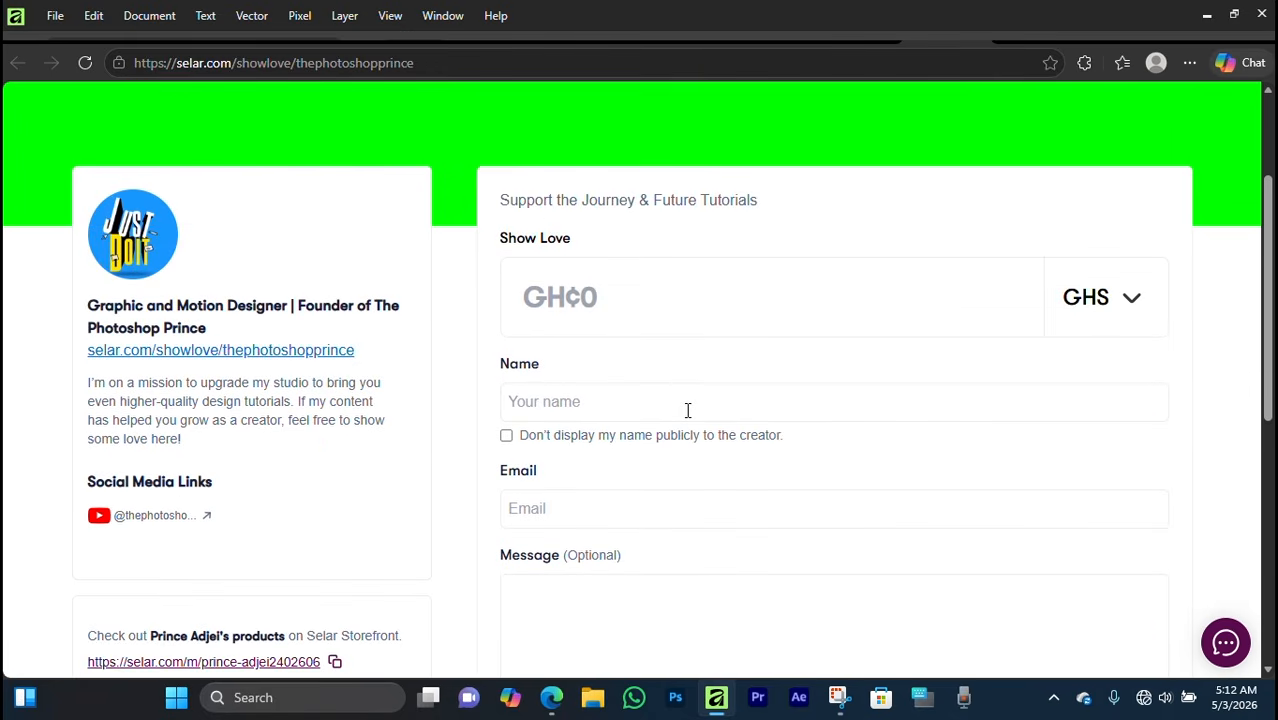
scroll(687, 410, up, 2)
scroll(685, 409, down, 4)
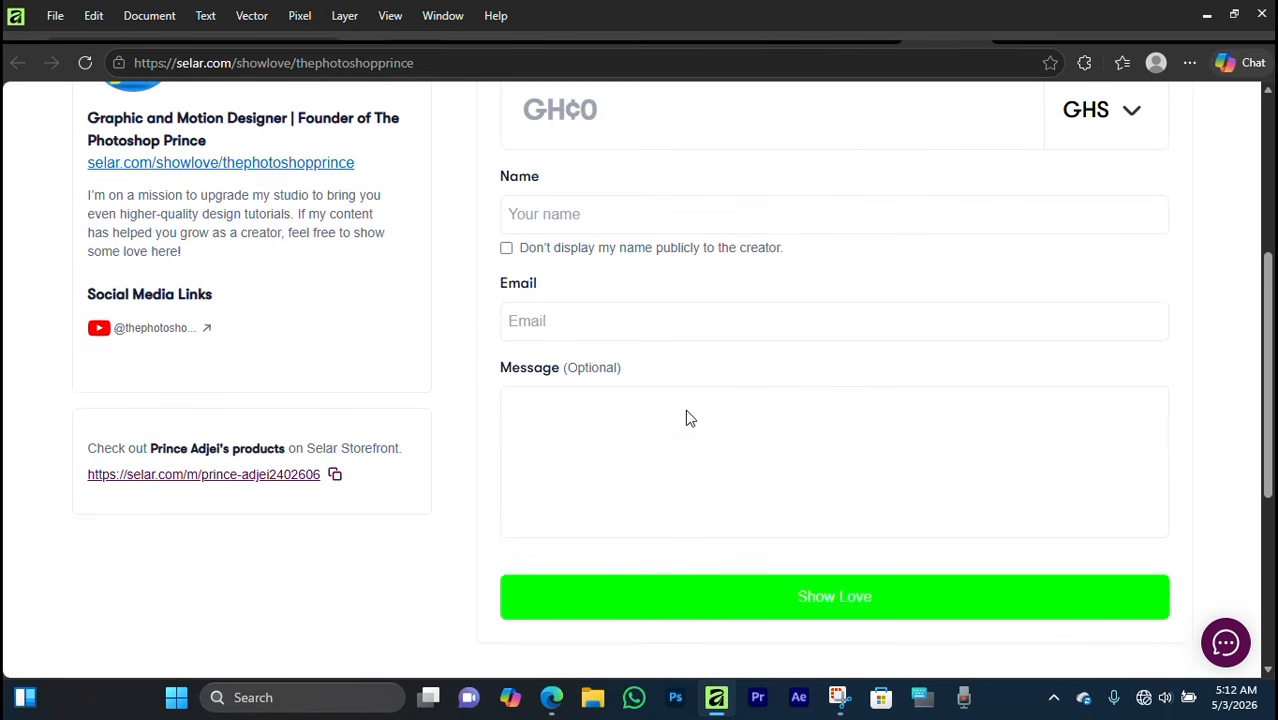
scroll(686, 414, up, 2)
scroll(688, 411, down, 1)
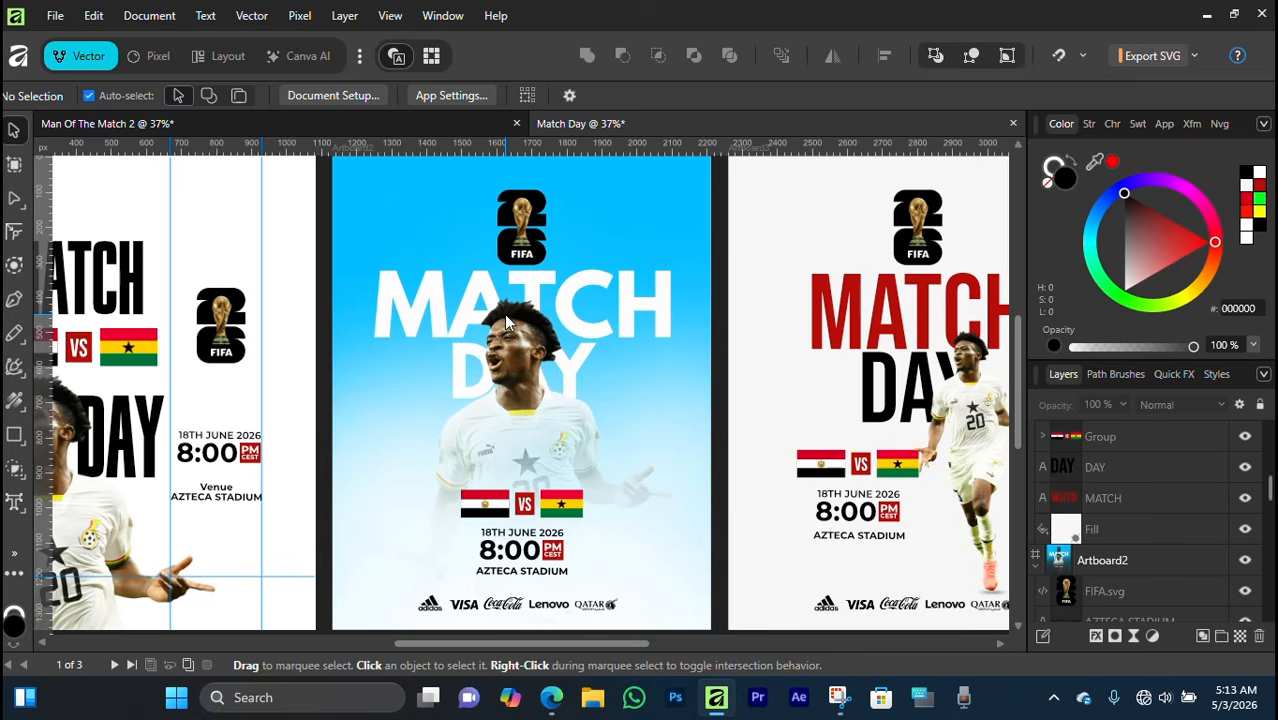
- On Artboard1 of the Match Day document, inspect the fonts of the MATCH heading and the word DAY
scroll(504, 314, left, 5)
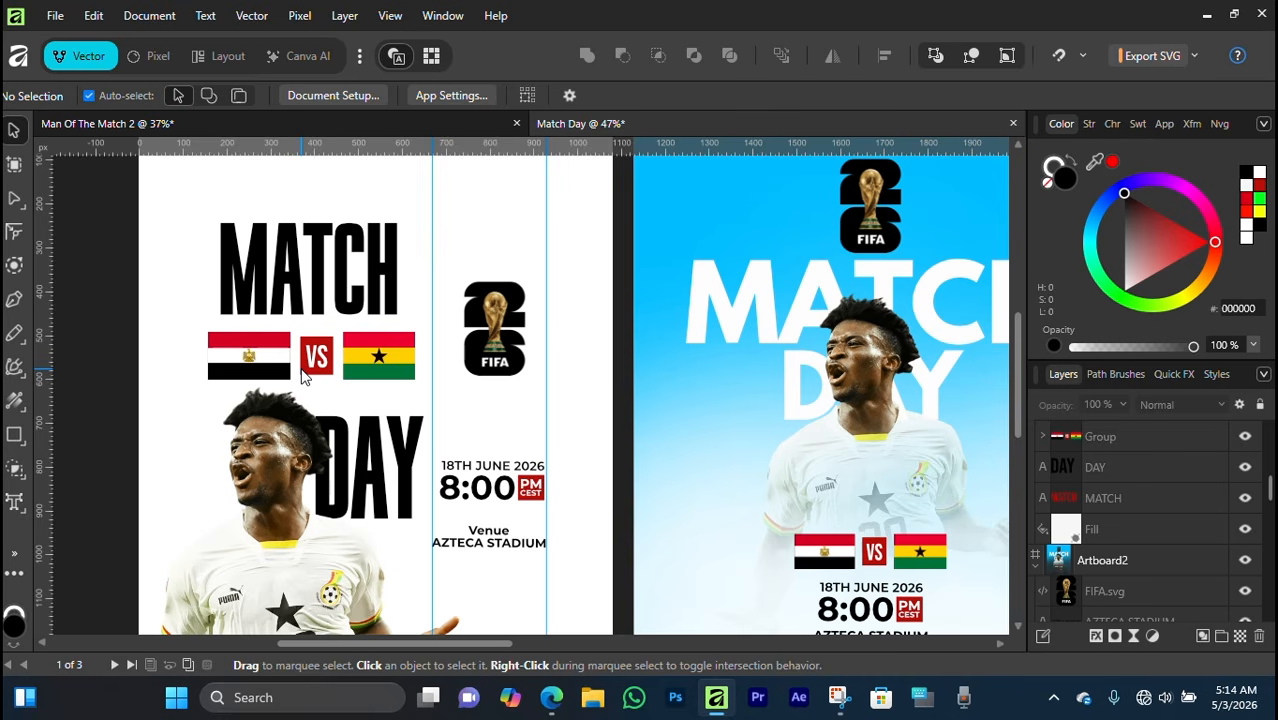
scroll(309, 374, down, 2)
click(307, 270)
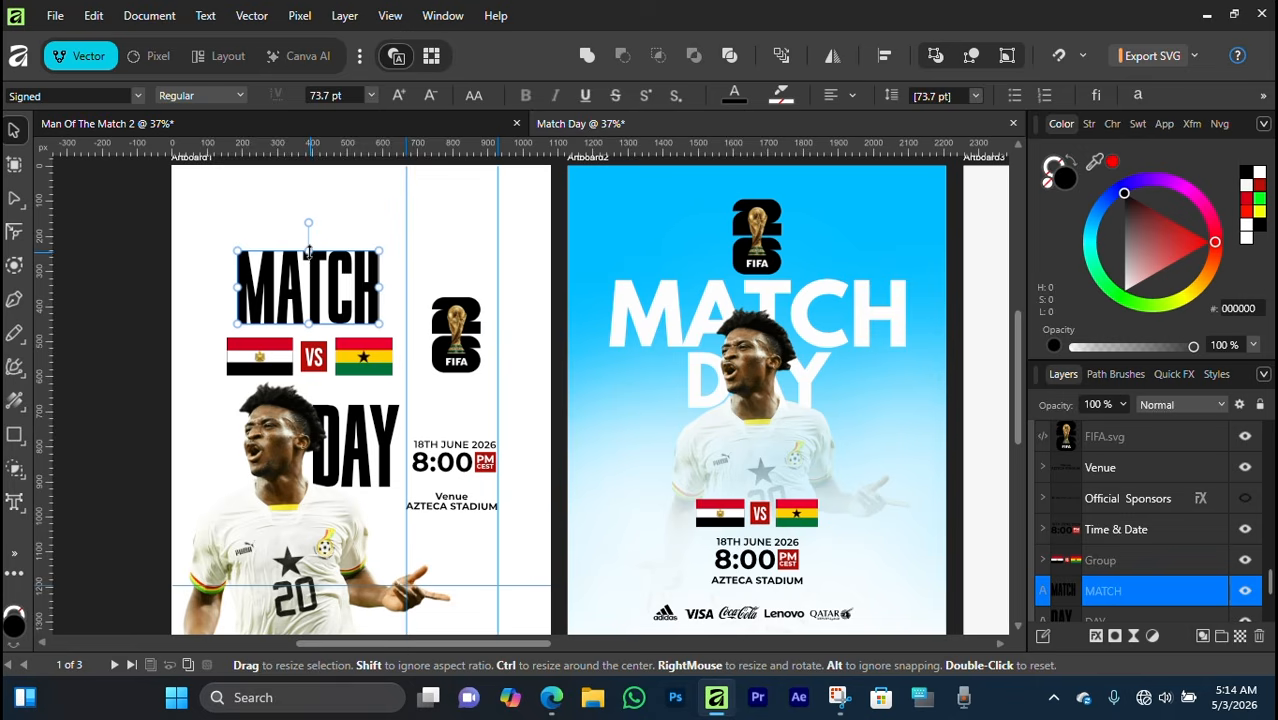
scroll(336, 290, up, 2)
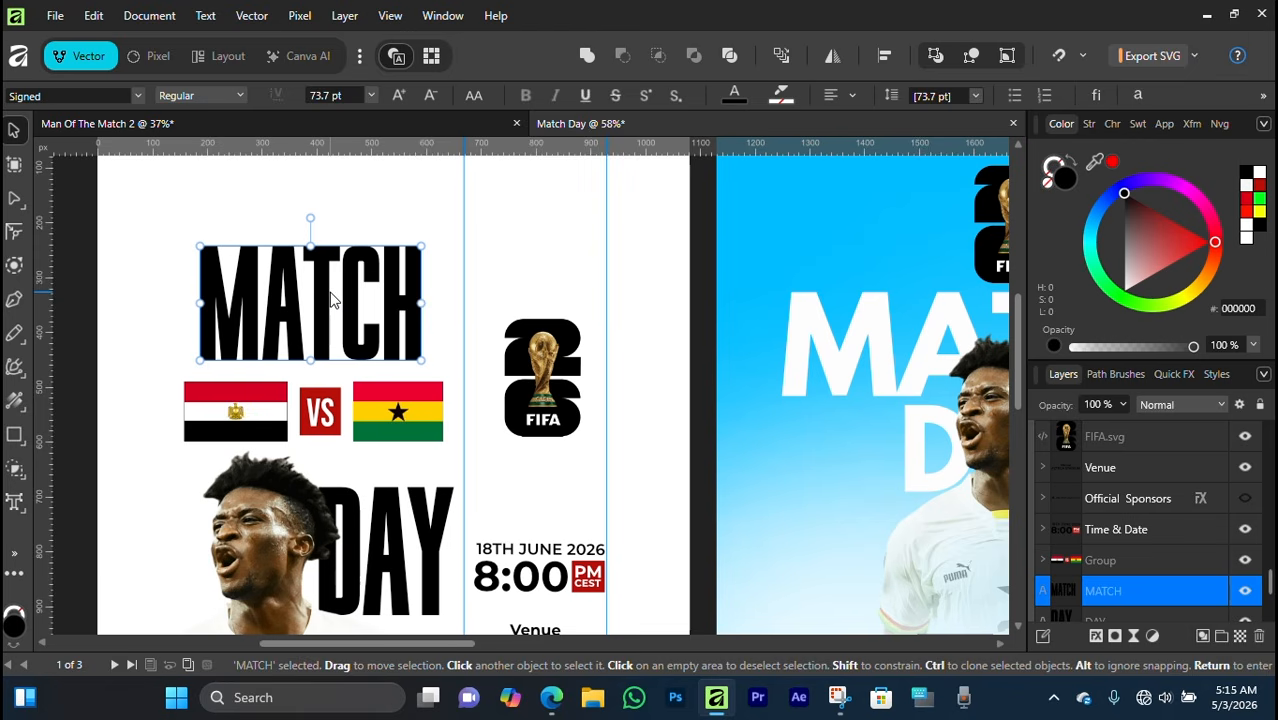
scroll(336, 305, up, 1)
double_click(349, 318)
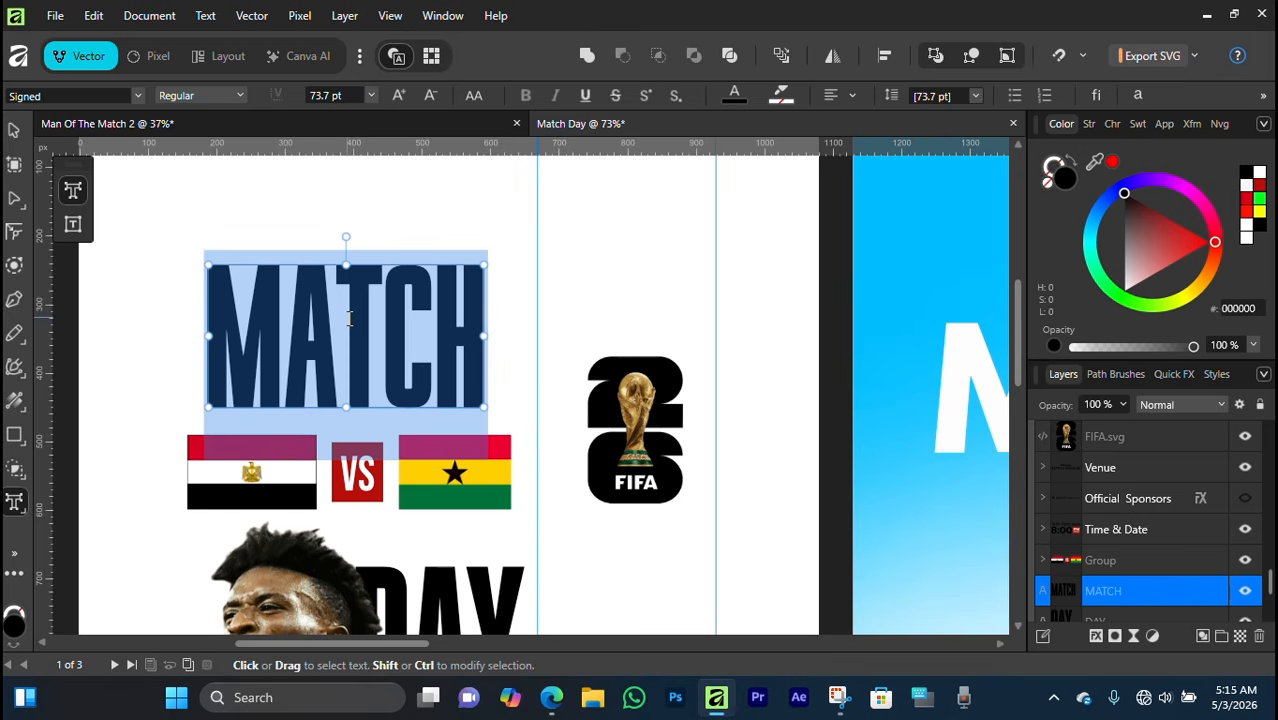
click(351, 296)
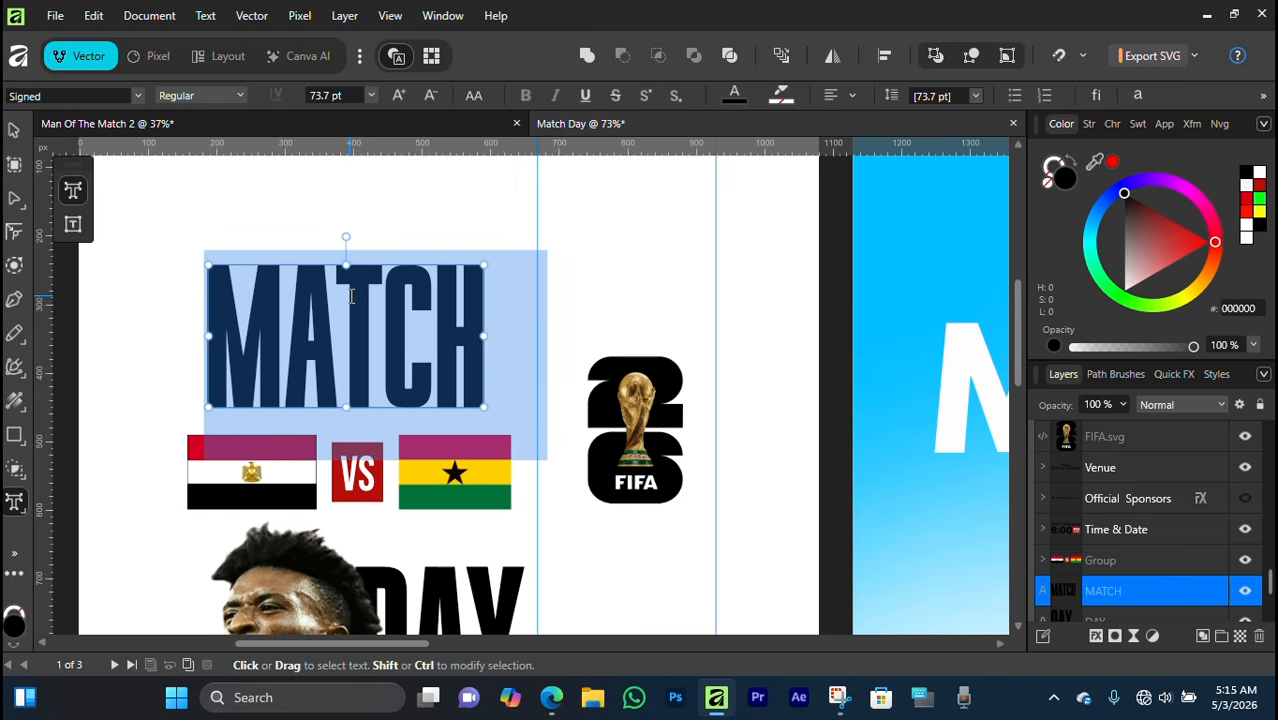
click(14, 130)
scroll(263, 353, down, 3)
click(263, 353)
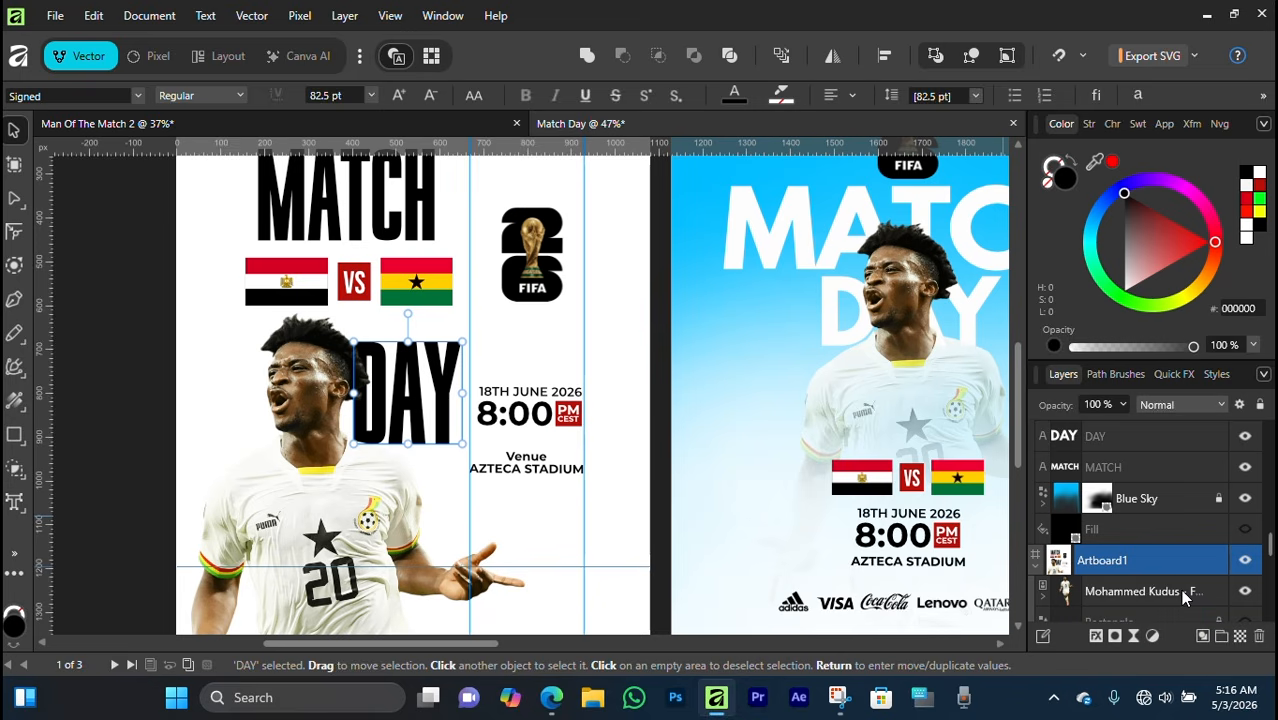
- Hide the Mohammed Kudus player image on Artboard1, view the artboards without it, and make it visible again
click(1180, 589)
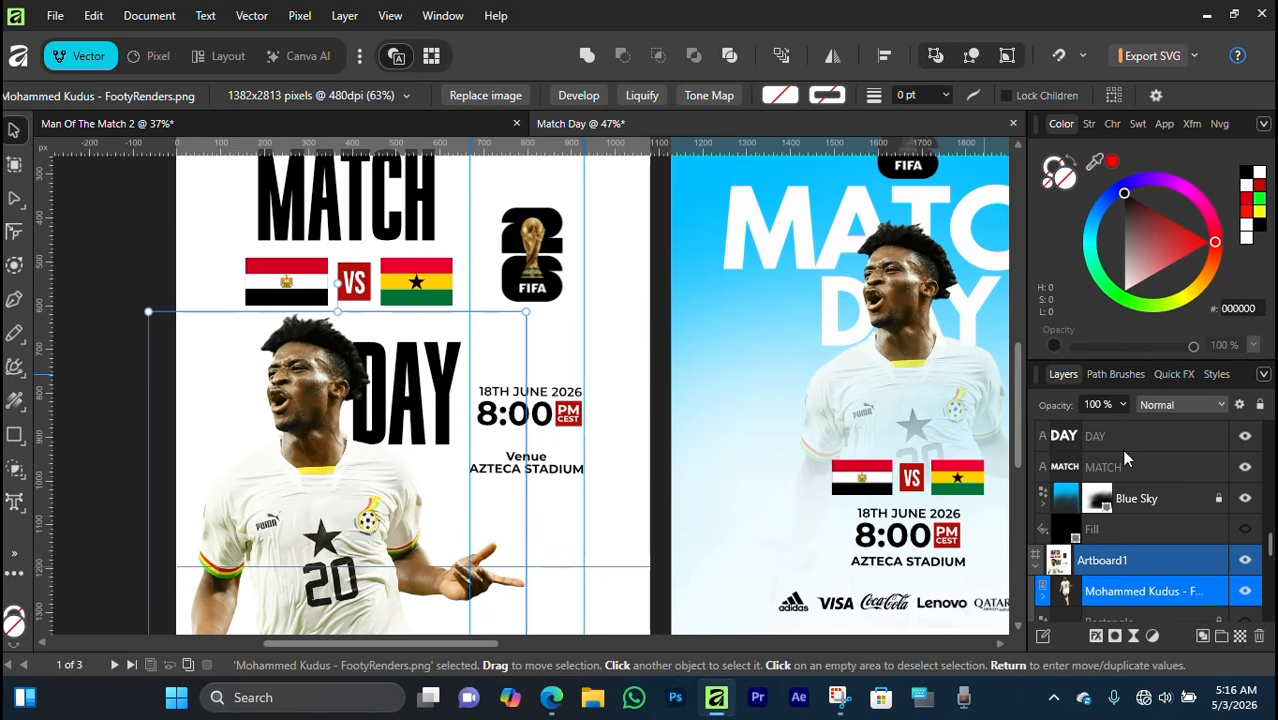
click(1250, 592)
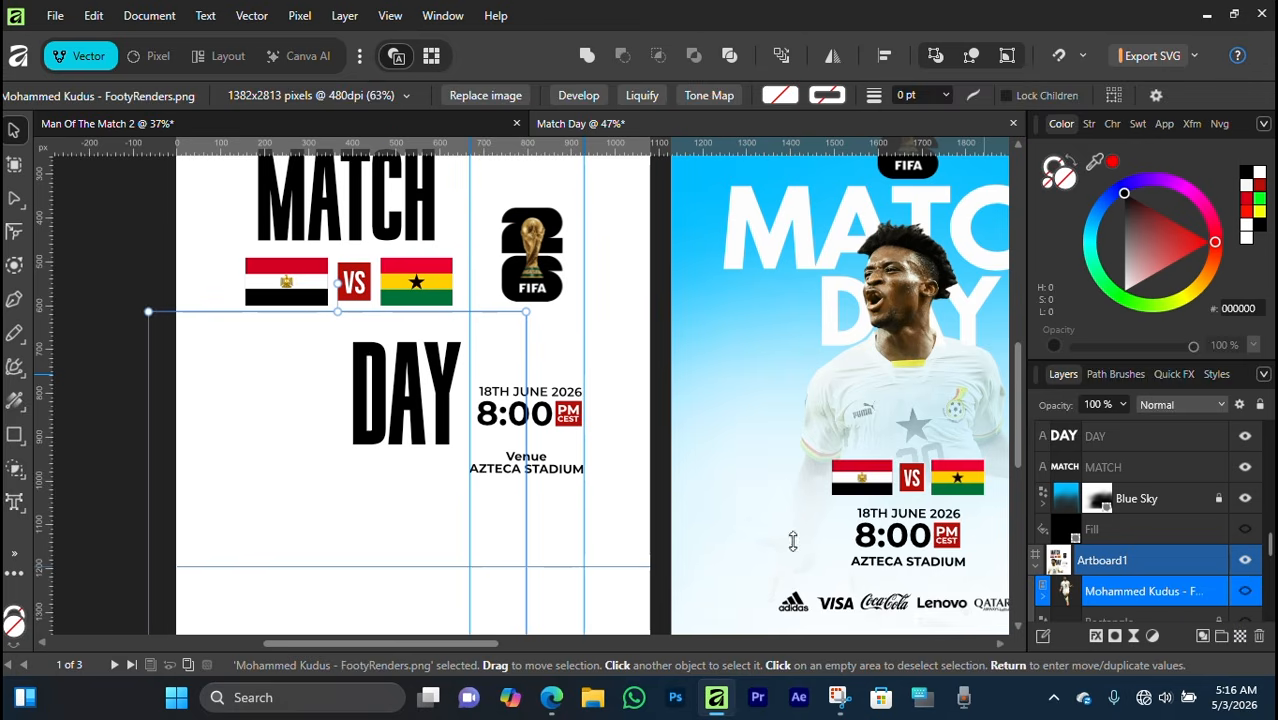
click(380, 440)
scroll(380, 440, up, 1)
scroll(380, 445, down, 4)
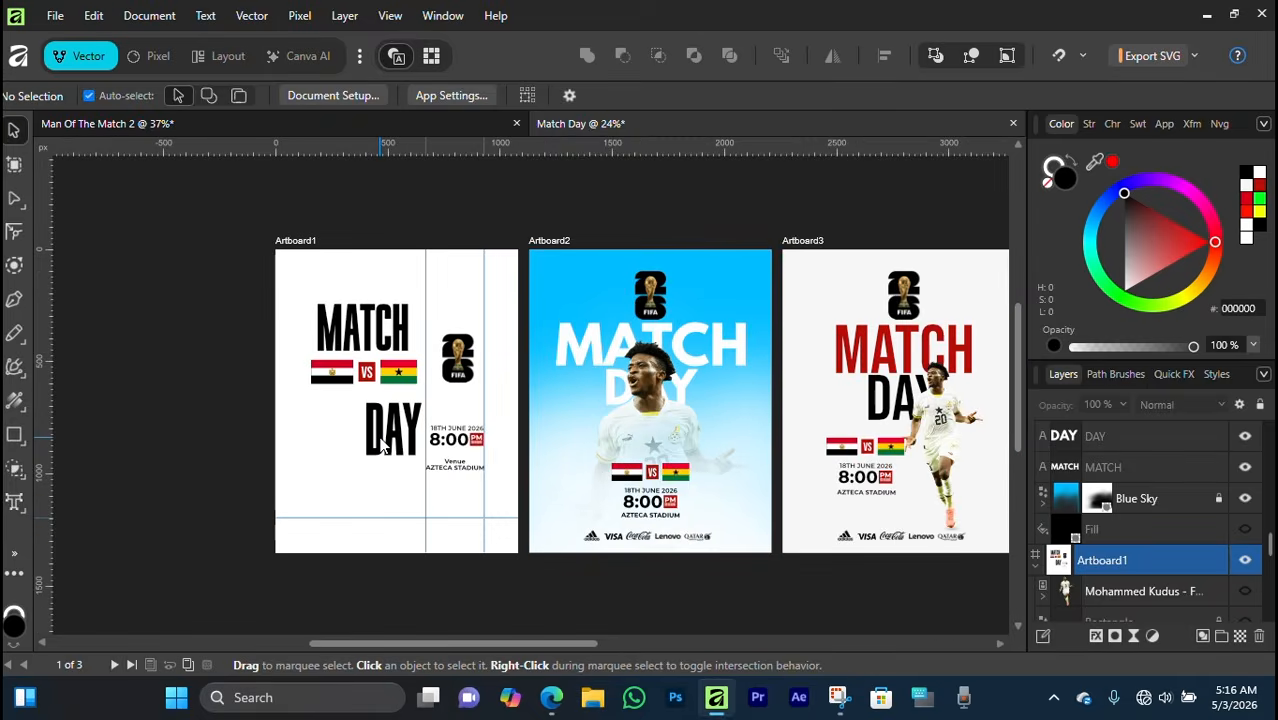
scroll(380, 445, up, 3)
scroll(380, 445, down, 2)
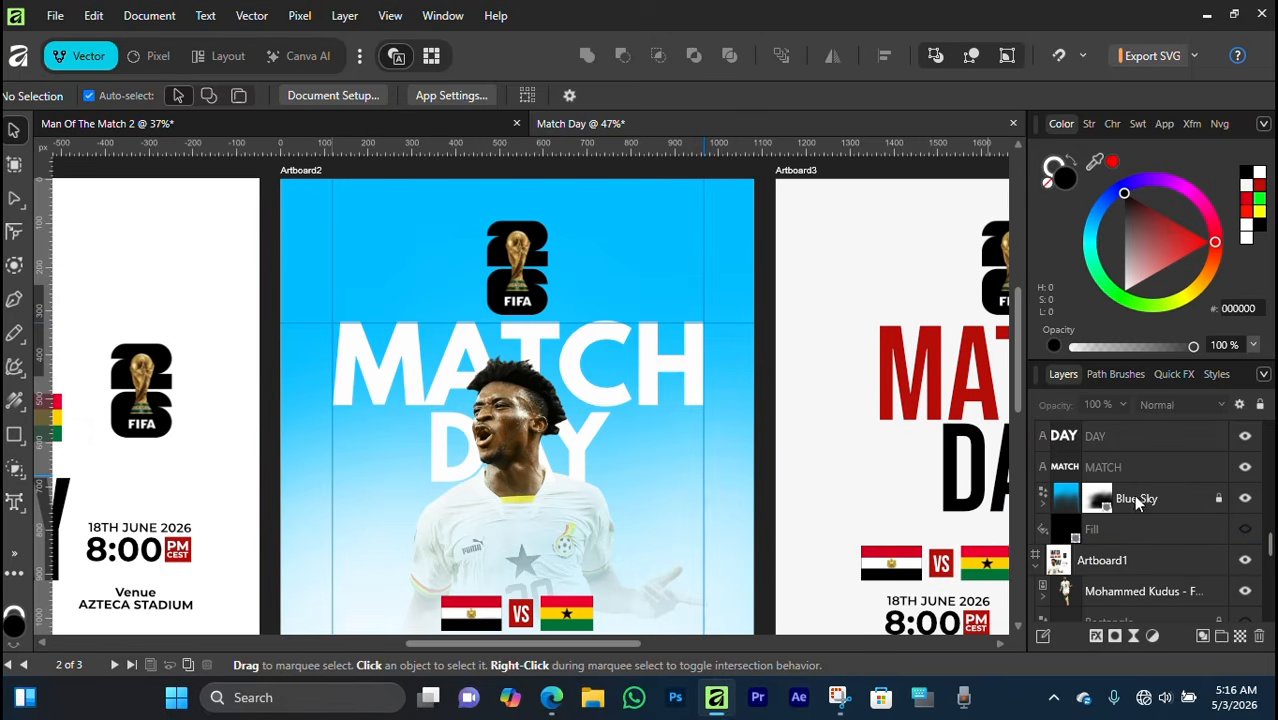
- Hide the Blue Sky layer on Artboard2 and view the poster on its plain white background
click(1135, 498)
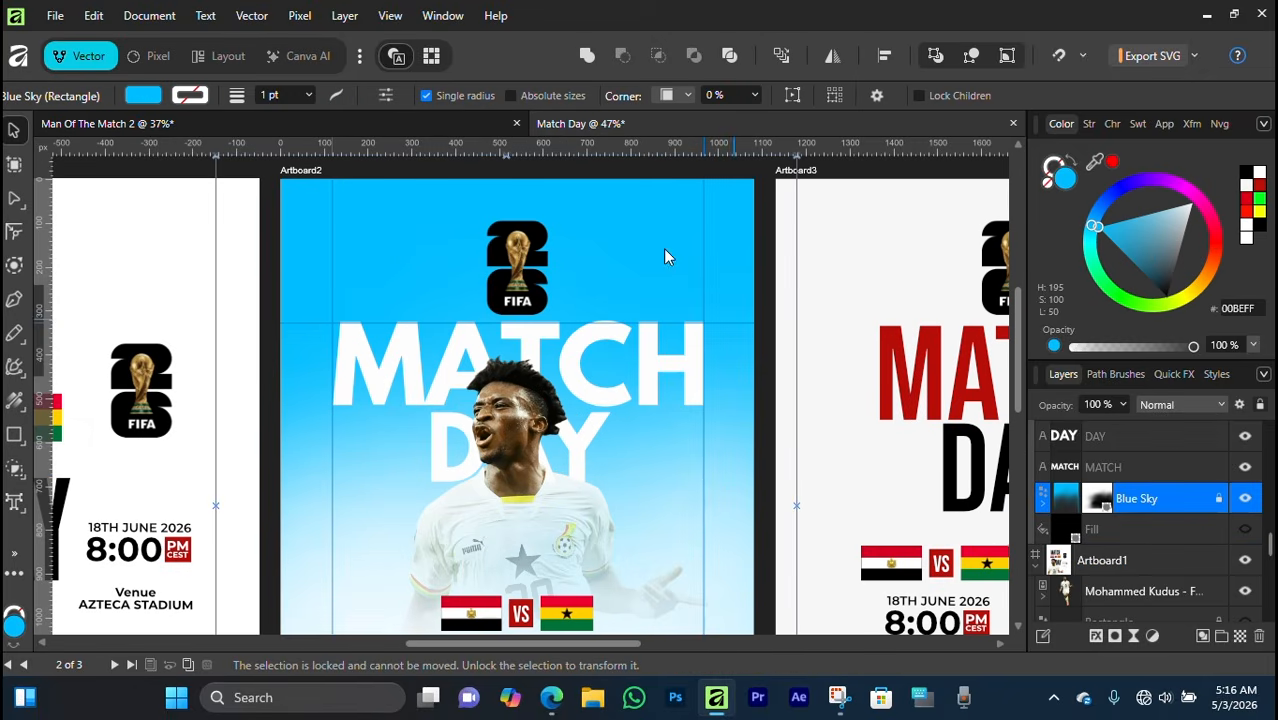
click(1246, 498)
scroll(612, 347, down, 3)
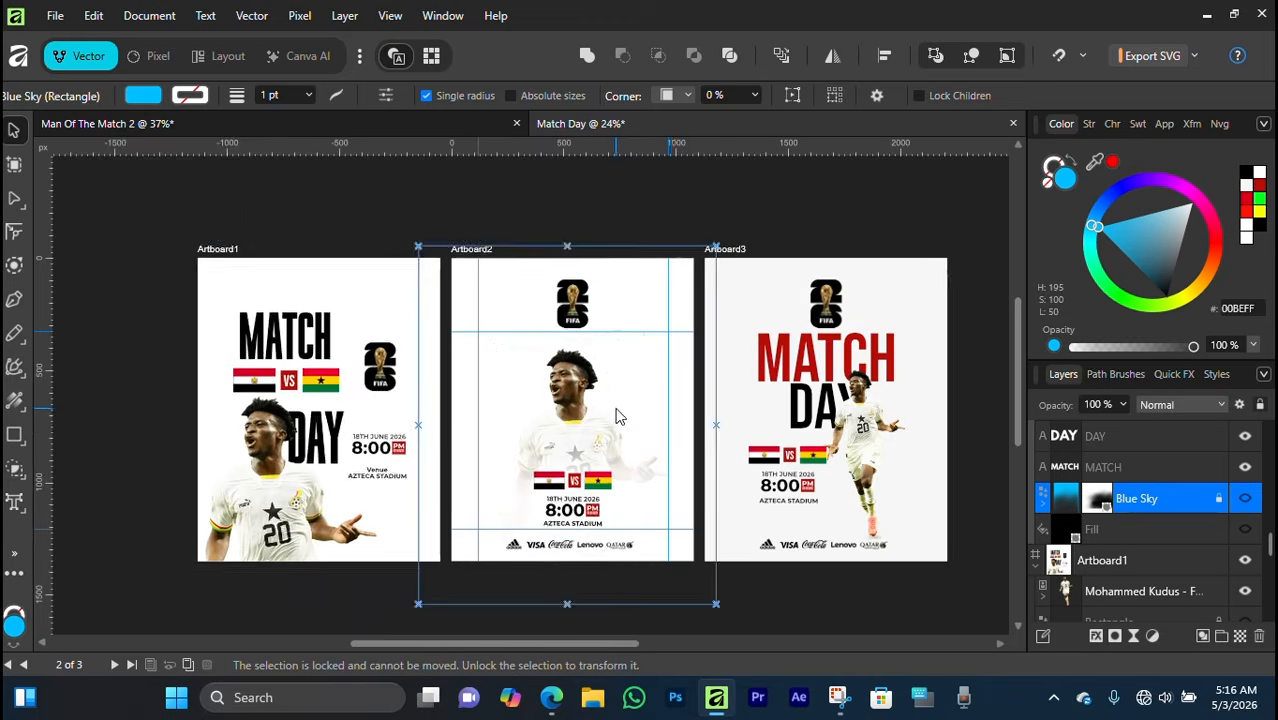
scroll(612, 347, up, 2)
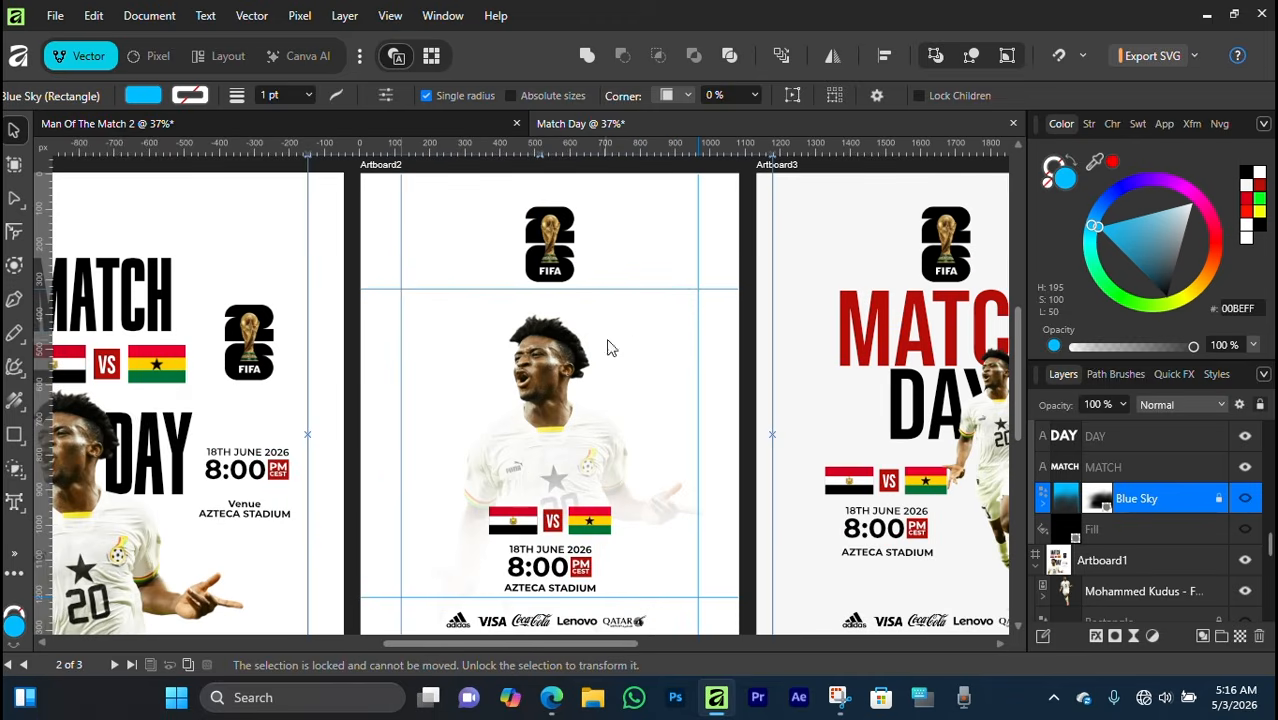
- Recolour the MATCH and DAY headings on Artboard2 black (000000) and make the Blue Sky layer visible again
click(1137, 463)
shift+click(1131, 437)
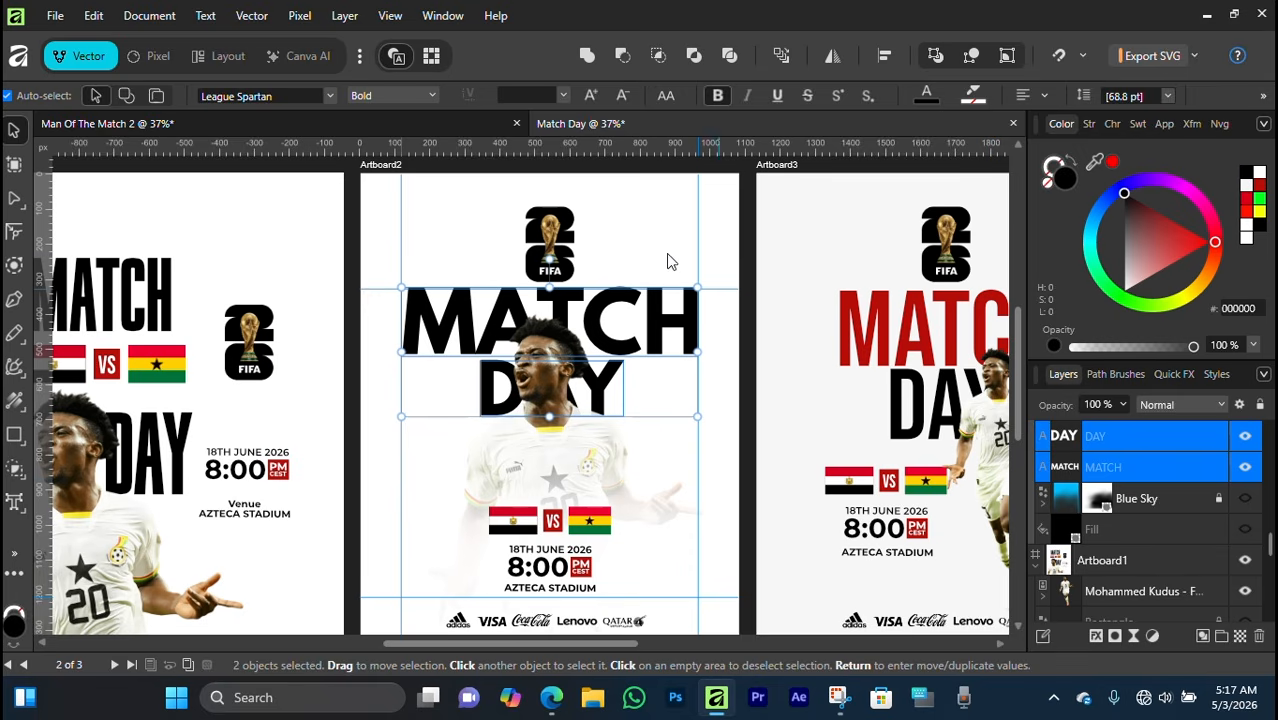
click(628, 262)
scroll(532, 425, down, 3)
scroll(532, 425, up, 4)
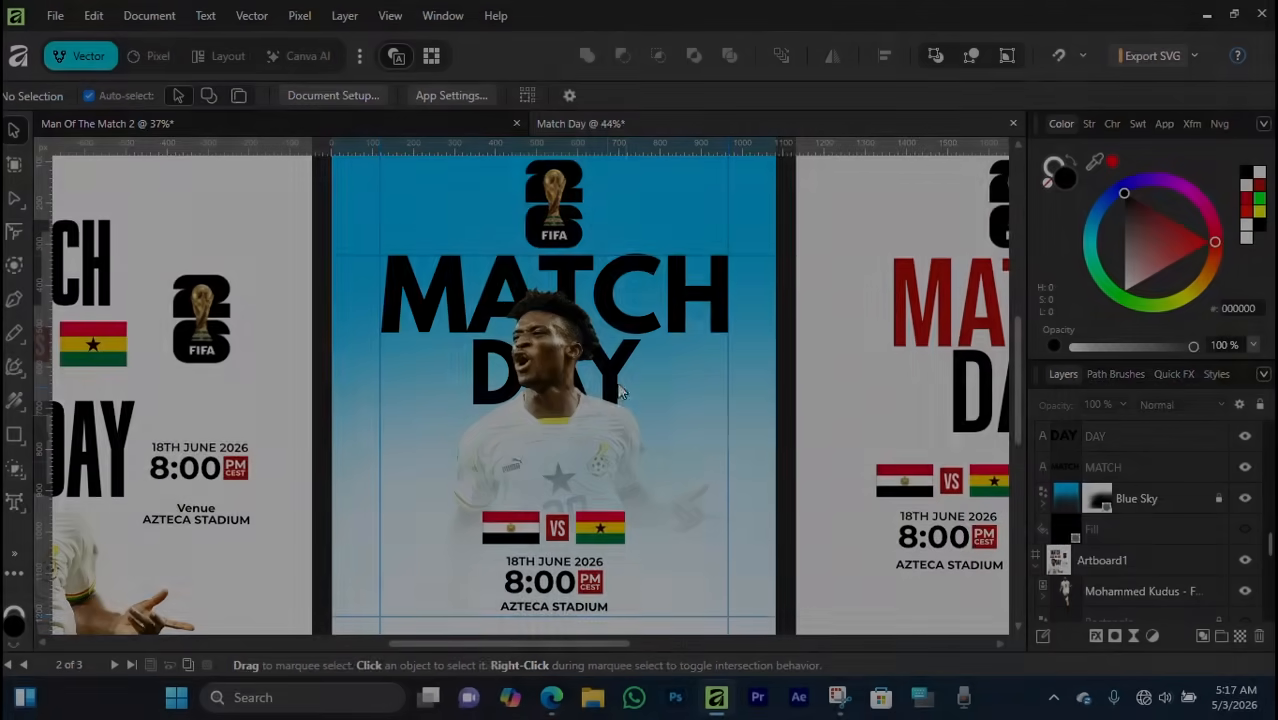
scroll(565, 386, up, 2)
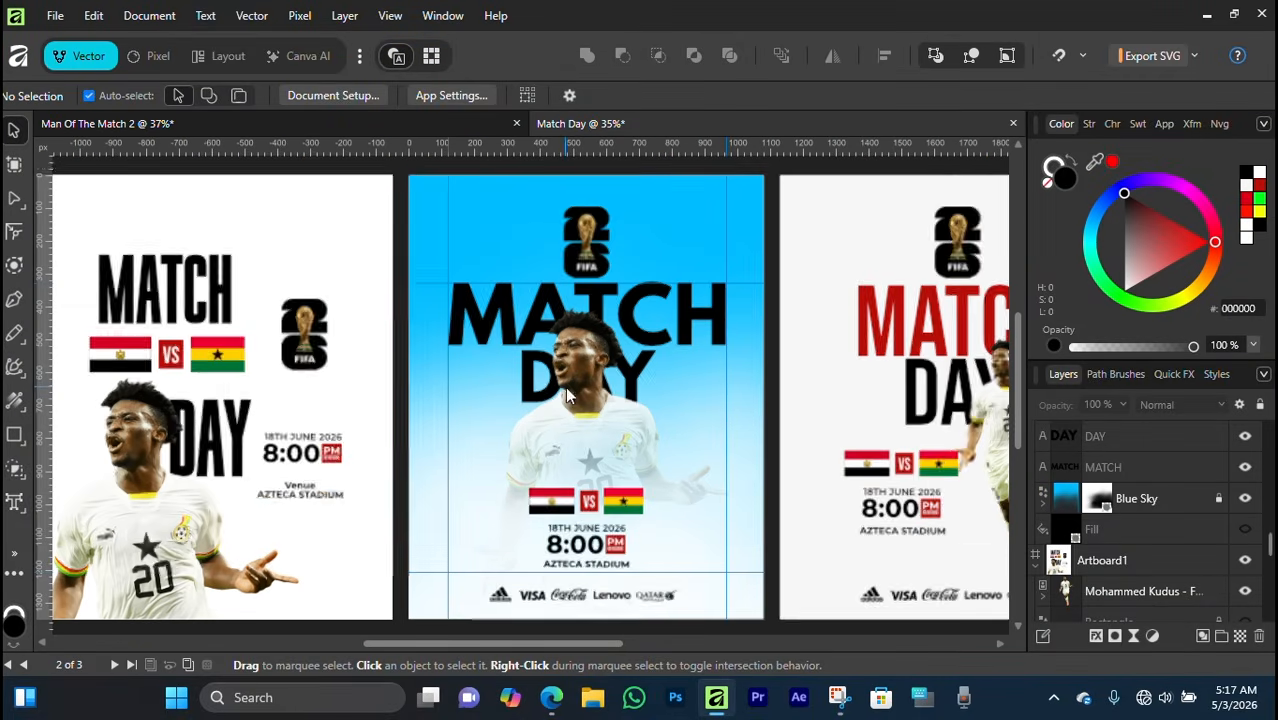
- Draw a full-width rectangle from Artboard2's top edge down to just above the date, with no stroke and yellow fill F5FF00
click(11, 438)
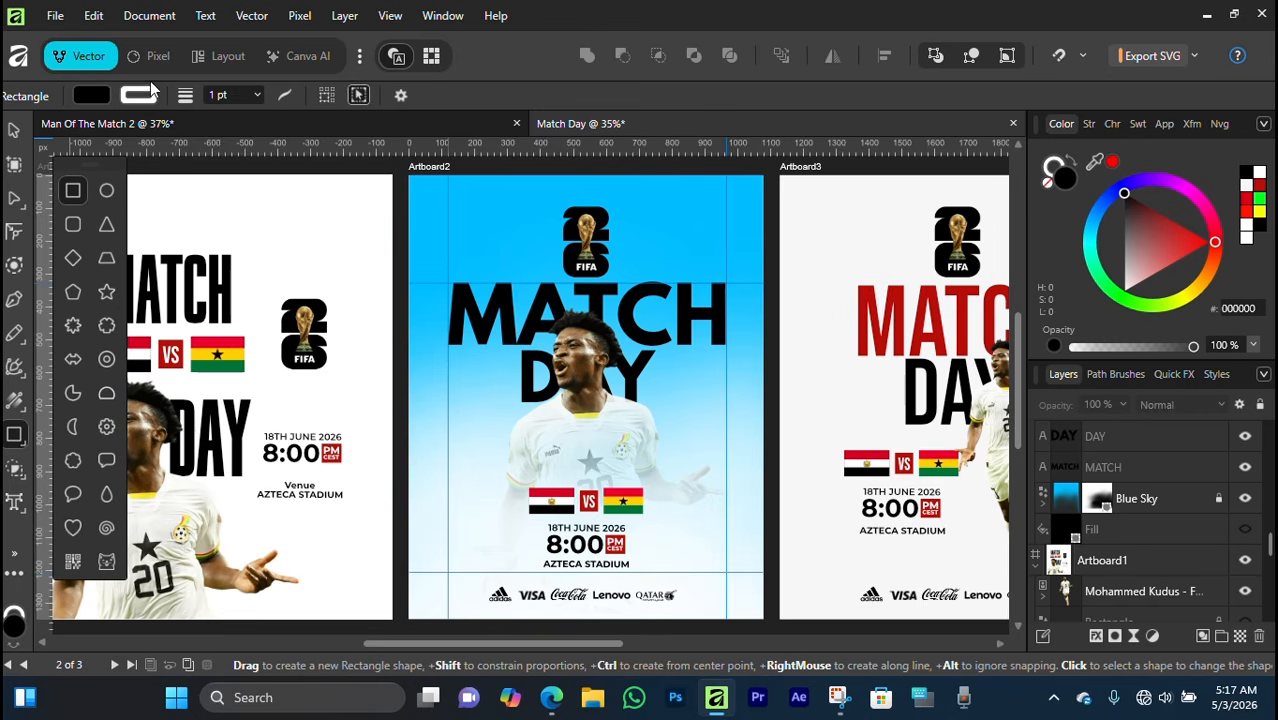
drag(410, 177, 764, 516)
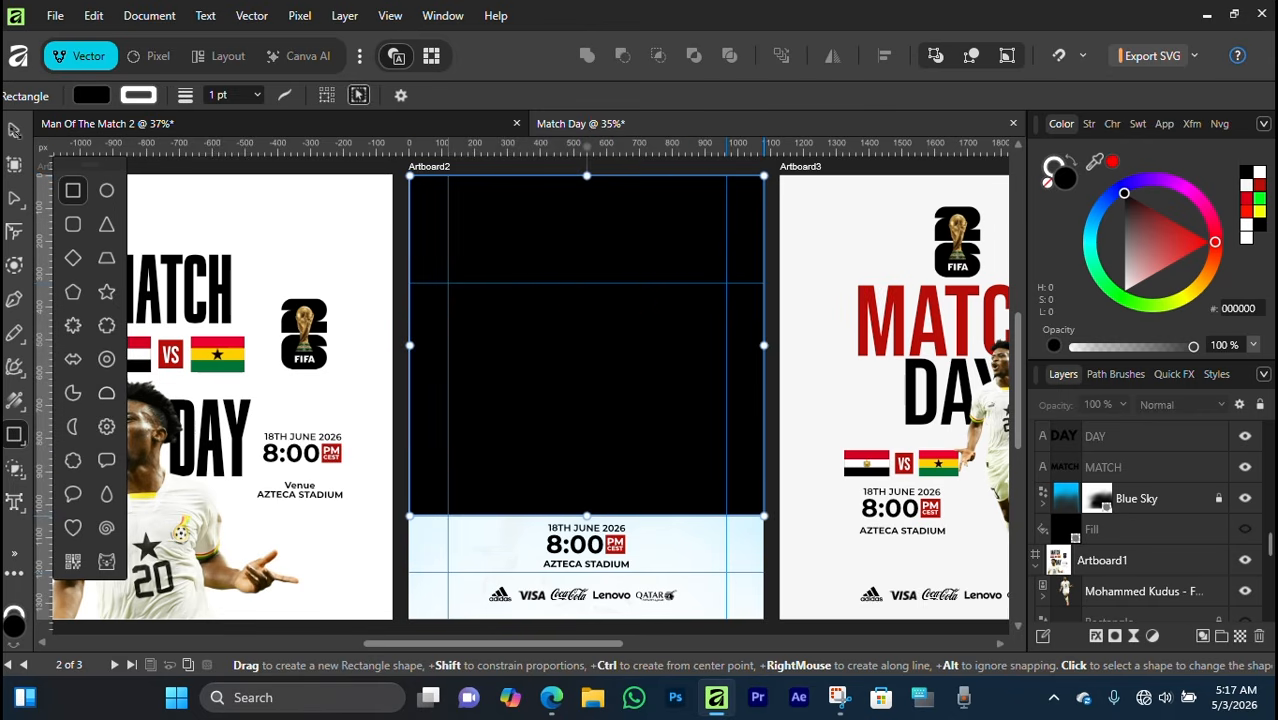
click(14, 130)
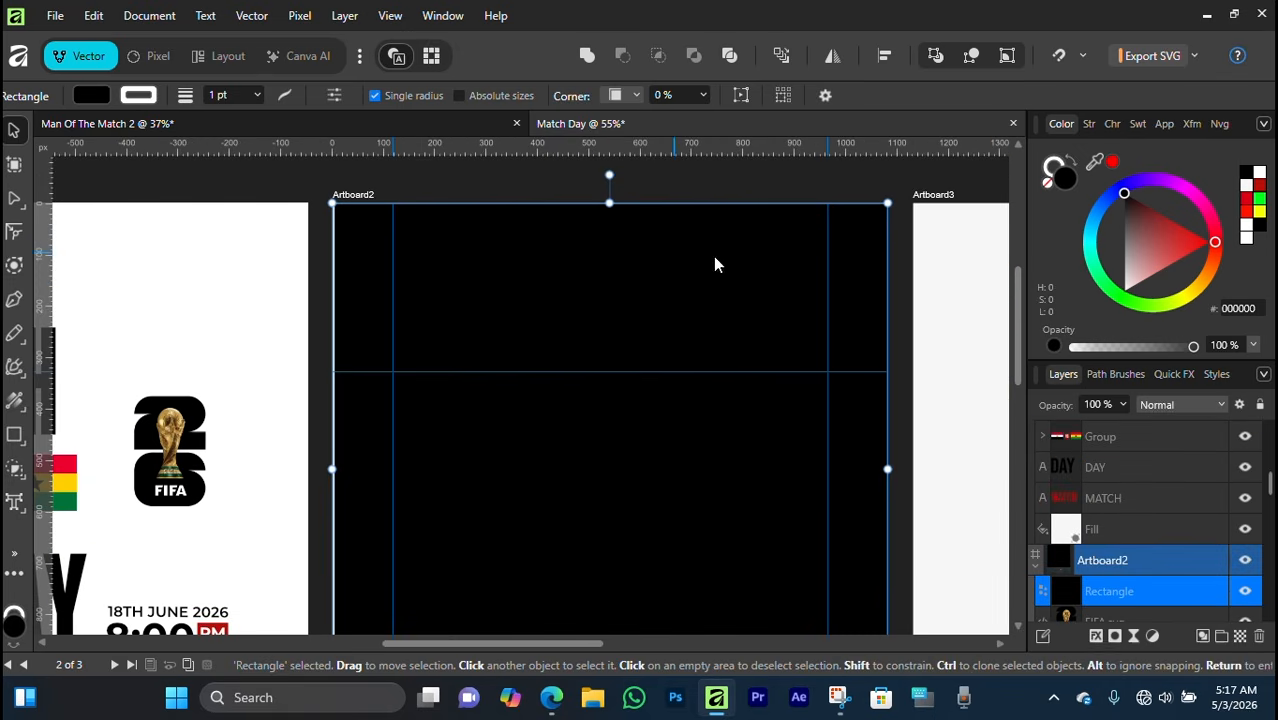
click(1048, 178)
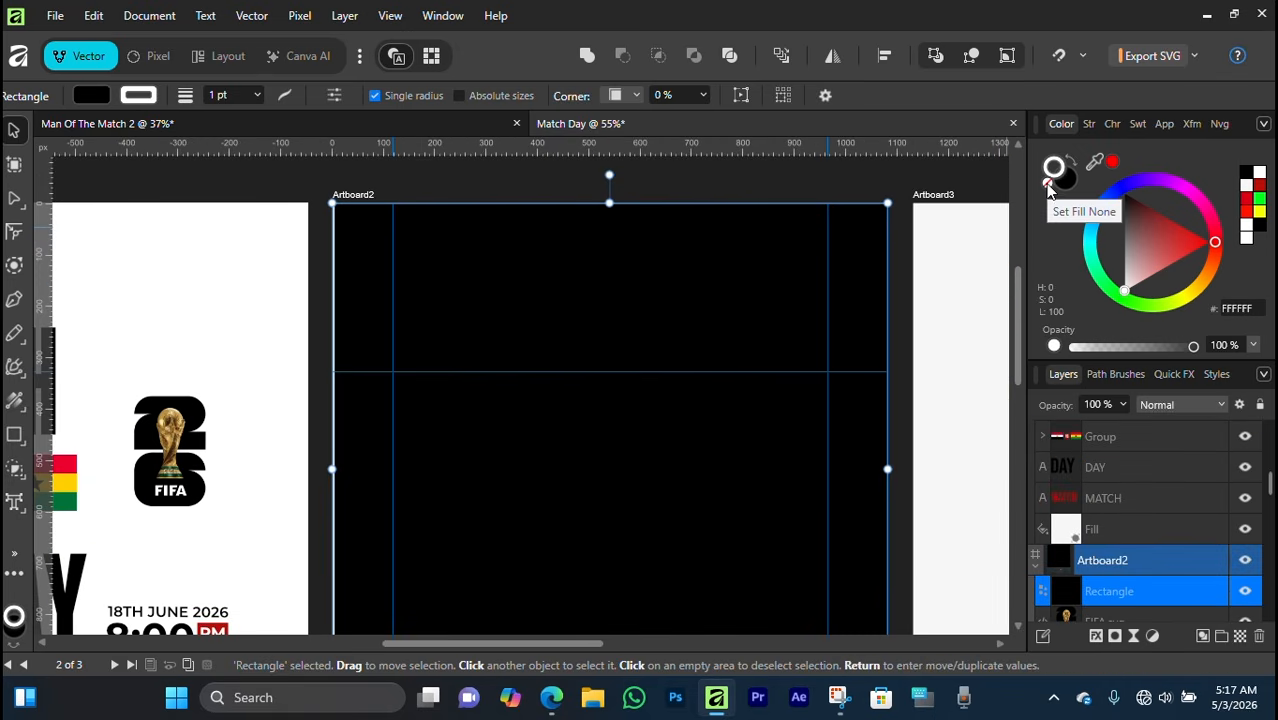
click(1048, 186)
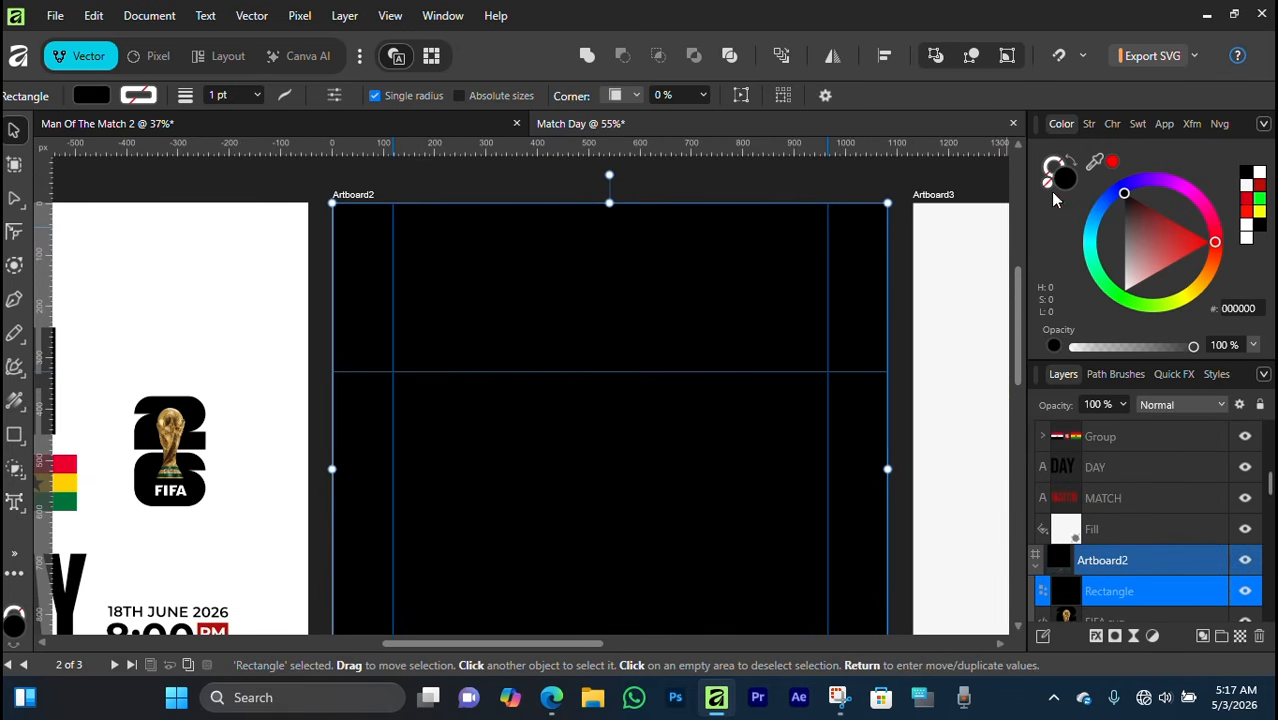
click(1258, 212)
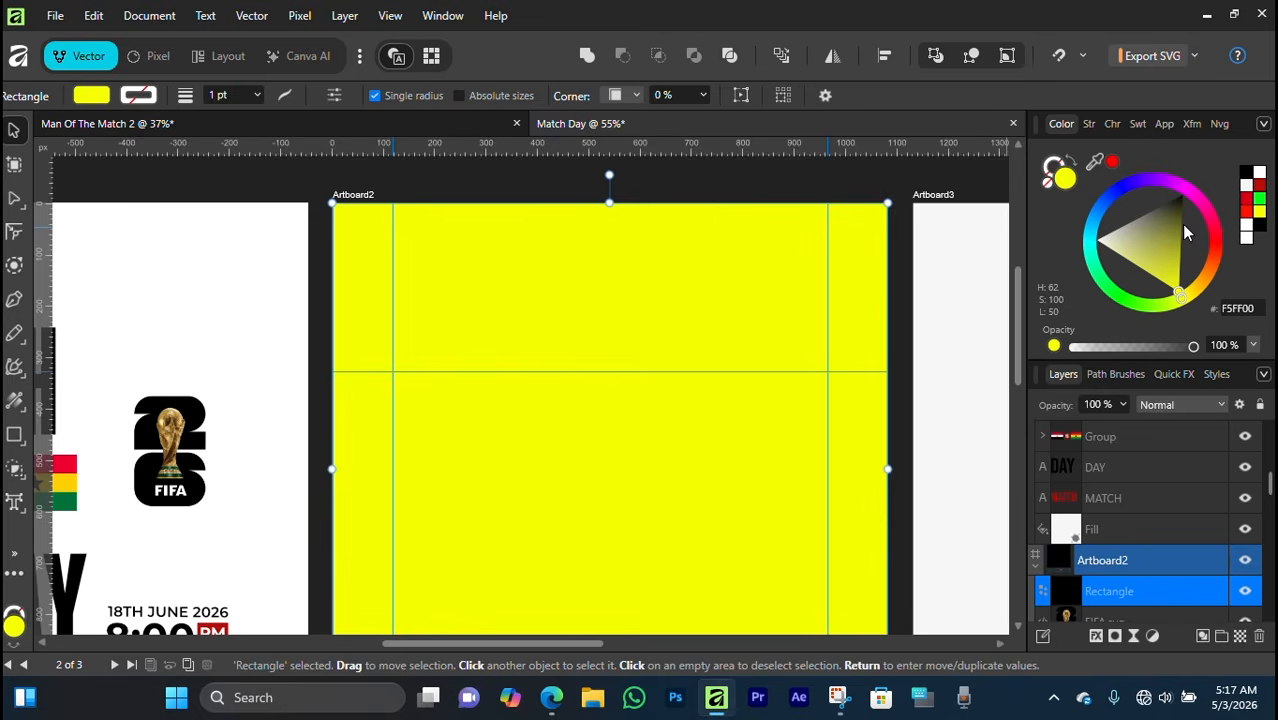
- Hide the yellow rectangle on Artboard2 to reveal the poster beneath it
scroll(662, 371, down, 2)
scroll(1246, 505, down, 1)
click(1245, 500)
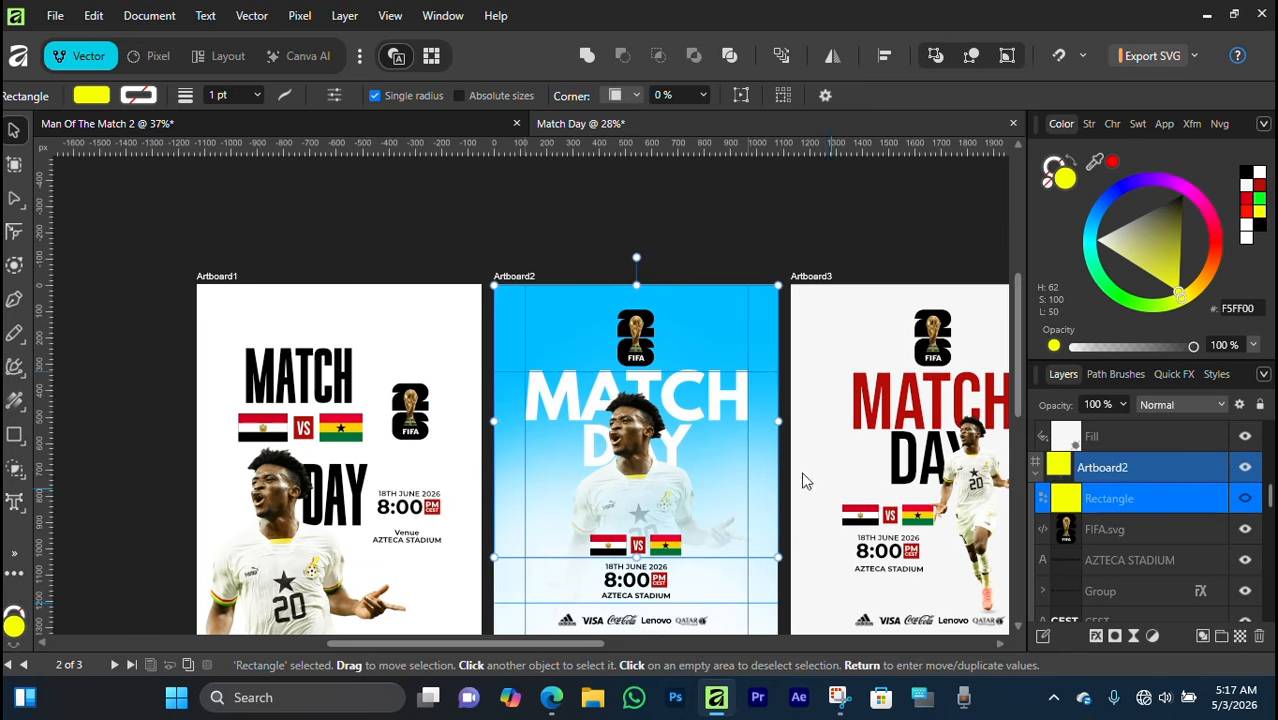
- Make the yellow rectangle on Artboard2 visible again and select it
scroll(1121, 527, down, 1)
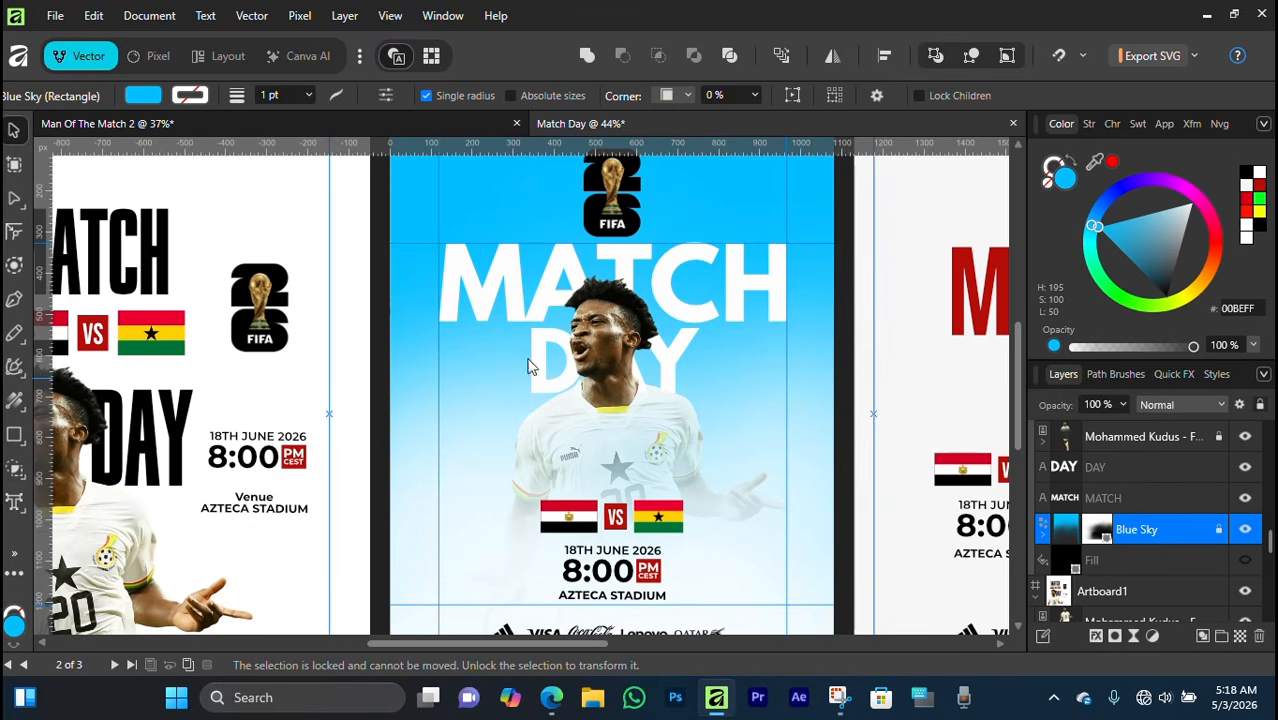
scroll(1150, 522, up, 4)
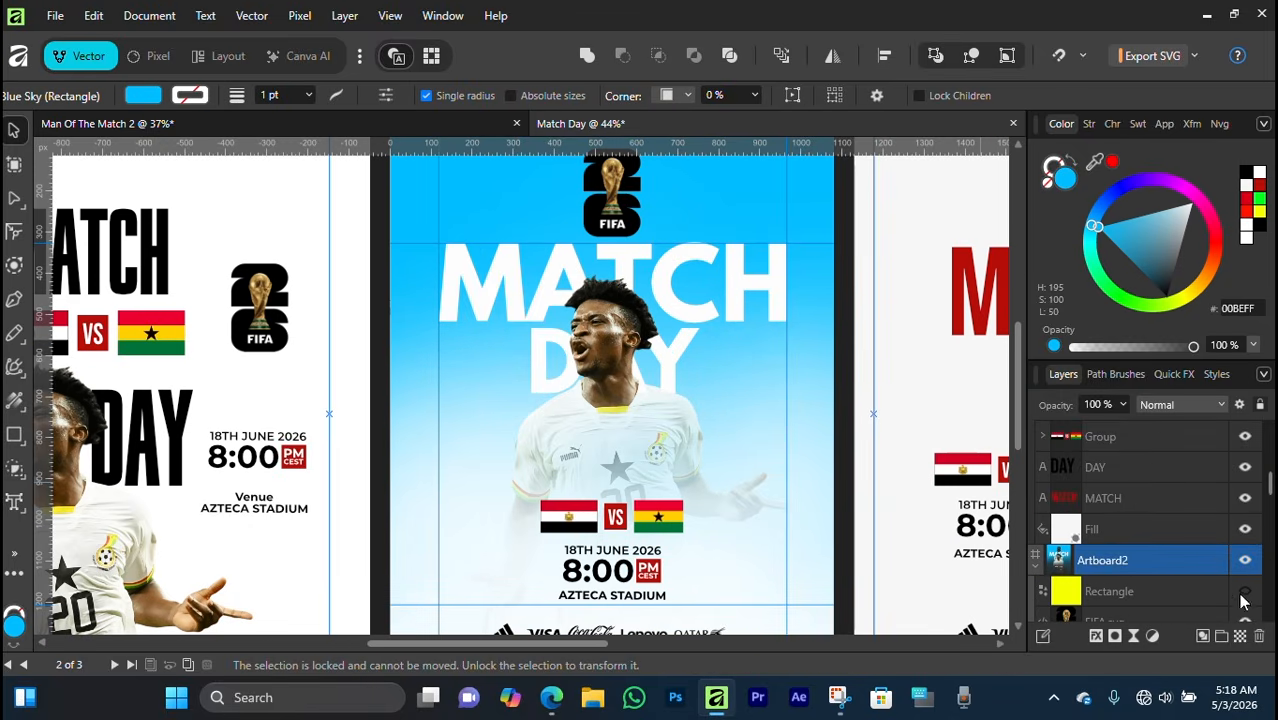
click(1252, 590)
click(1208, 591)
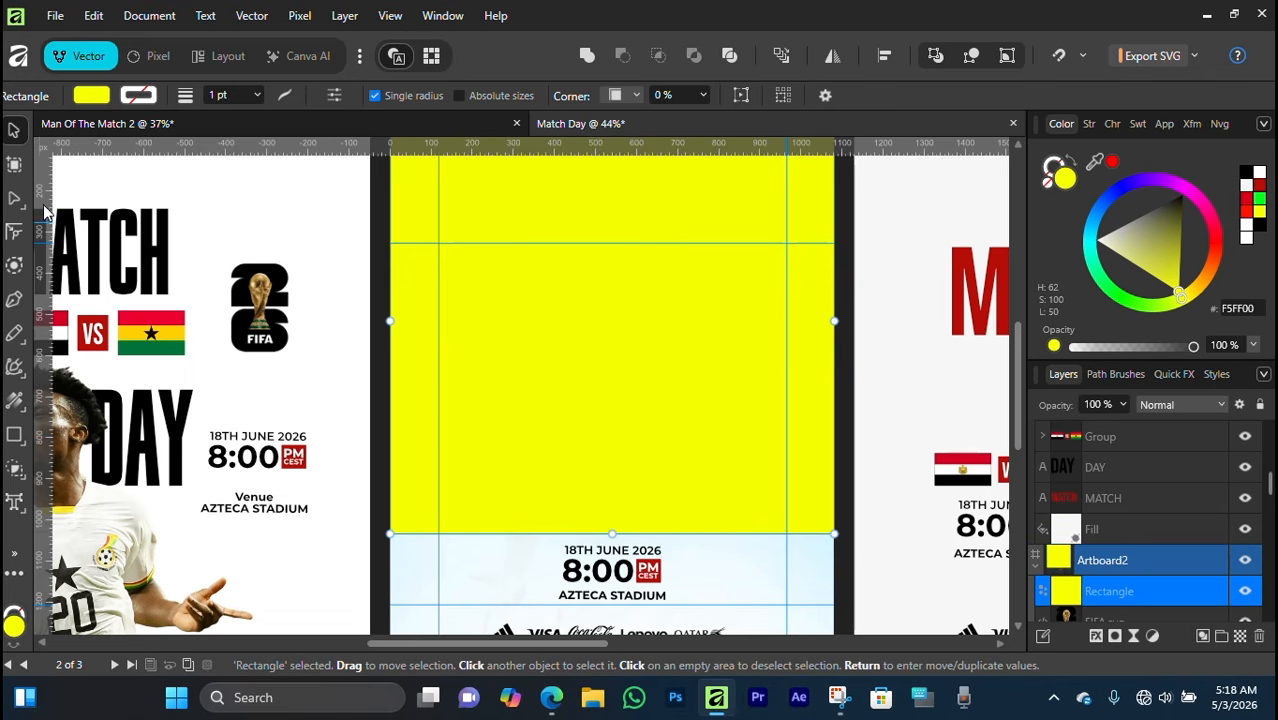
- Fade out the lower and middle parts of the yellow rectangle with the Erase Brush at a width of 795.2 px
click(154, 57)
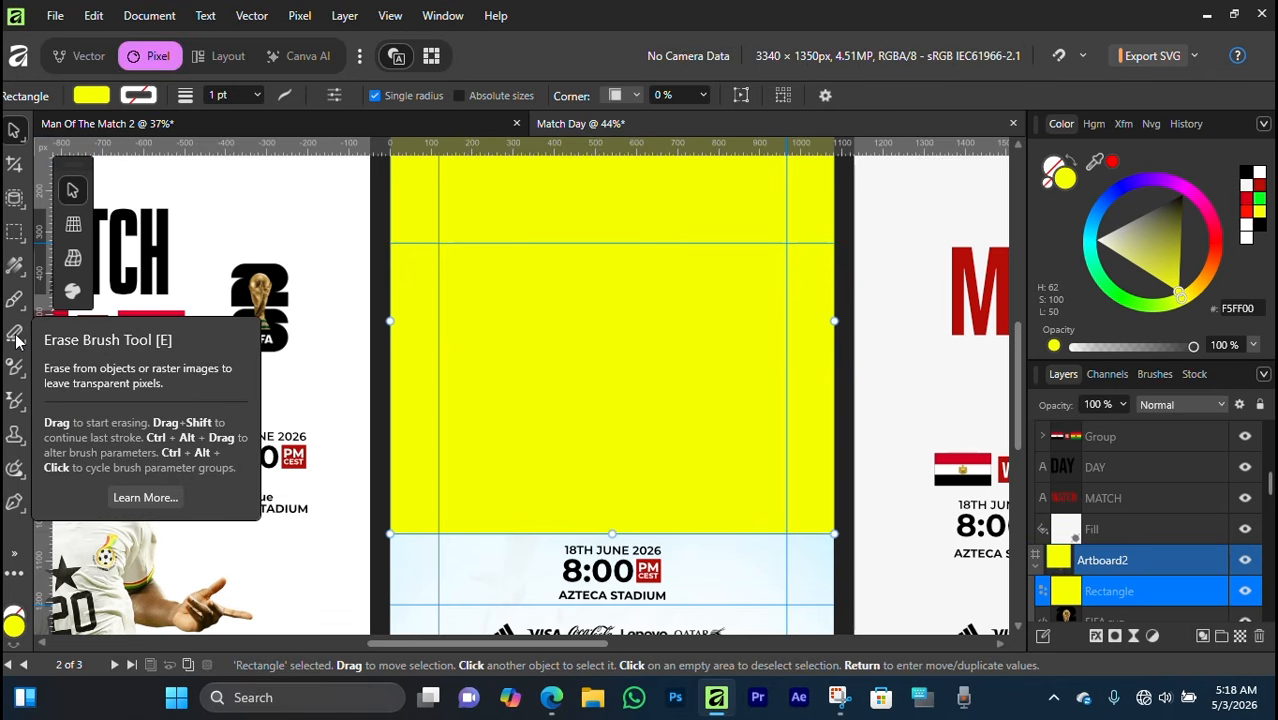
click(16, 341)
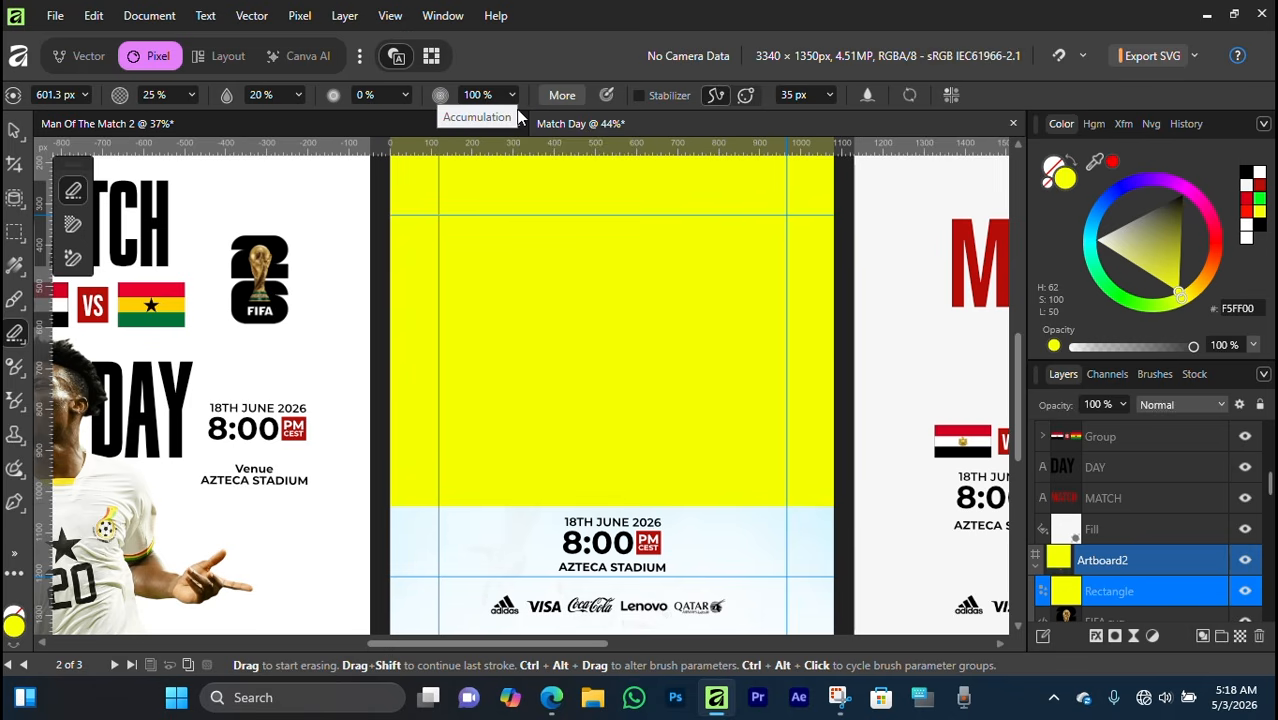
scroll(507, 492, down, 1)
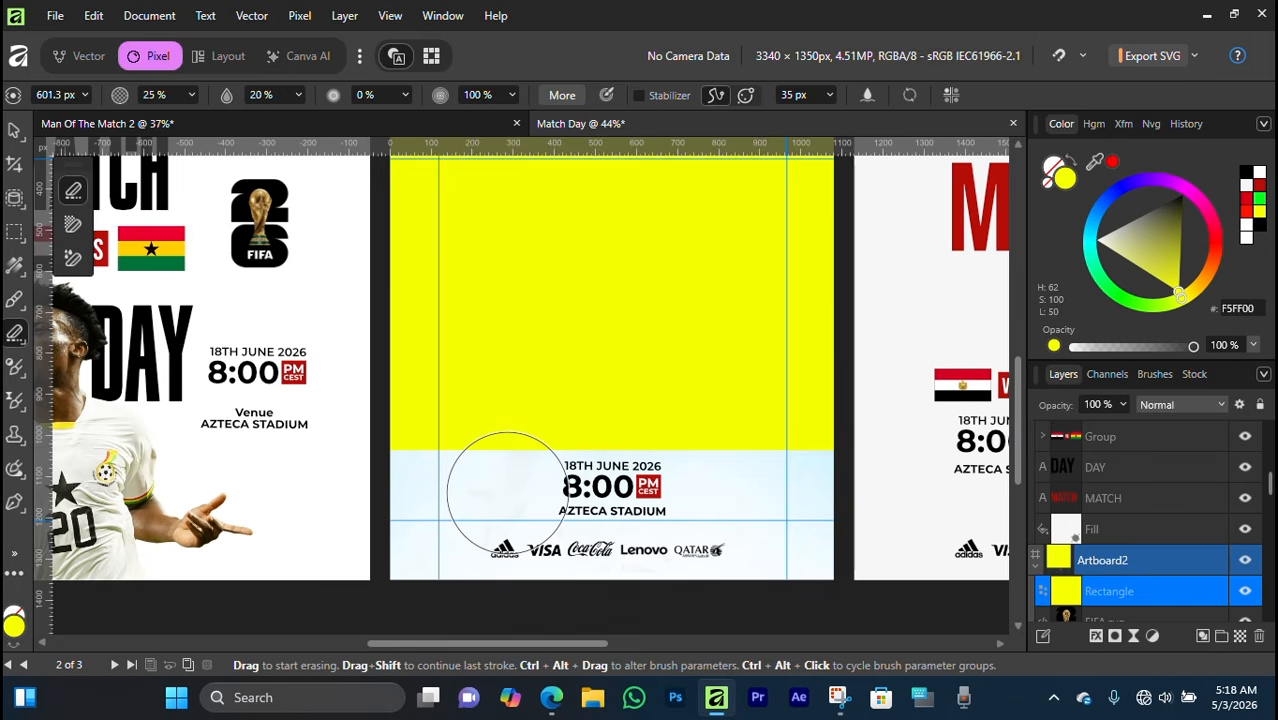
key(bracketright)
key(bracketright)
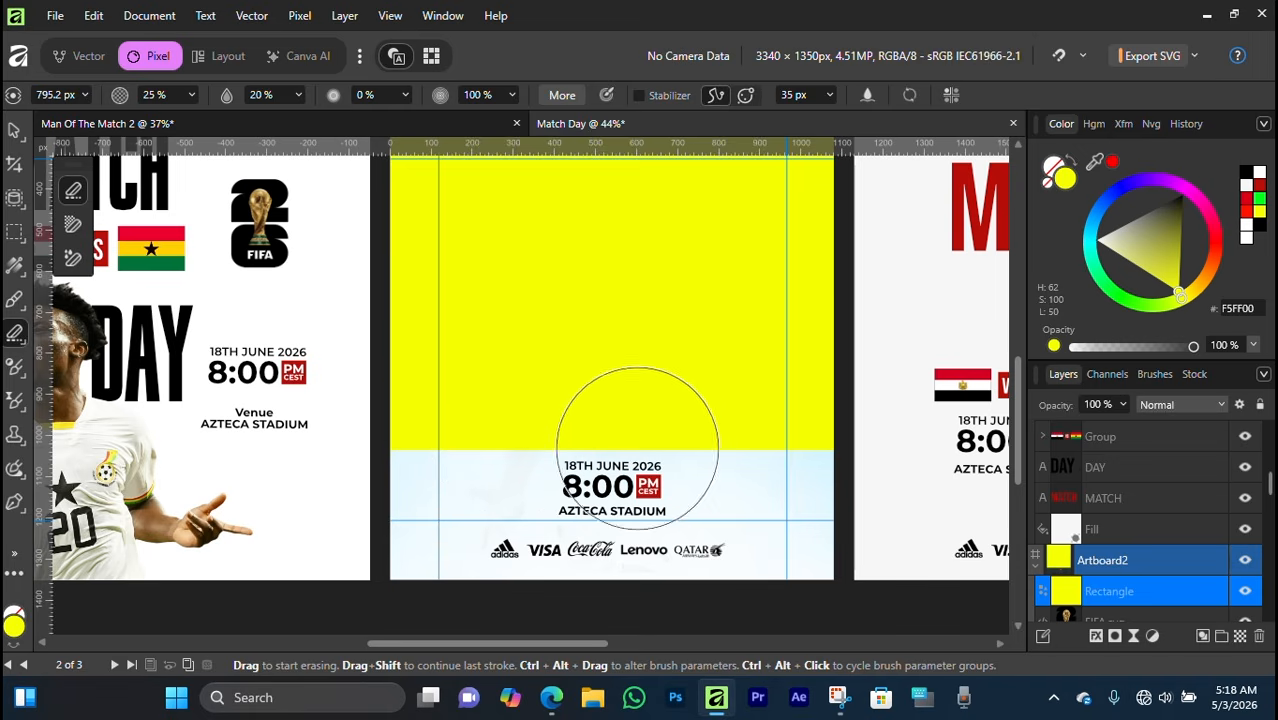
mouse_move(636, 448)
mouse_down()
mouse_move(406, 434)
mouse_move(552, 423)
mouse_move(719, 440)
mouse_move(411, 433)
mouse_move(589, 441)
mouse_move(599, 421)
mouse_move(455, 447)
mouse_move(666, 404)
mouse_move(501, 434)
mouse_move(691, 417)
mouse_move(476, 427)
mouse_move(708, 415)
mouse_move(535, 444)
mouse_move(776, 459)
mouse_move(836, 443)
mouse_move(782, 417)
mouse_move(703, 464)
mouse_move(906, 392)
mouse_move(810, 453)
mouse_move(737, 469)
mouse_move(745, 441)
mouse_move(863, 420)
mouse_move(801, 412)
mouse_move(723, 484)
mouse_move(787, 430)
mouse_move(665, 442)
mouse_up()
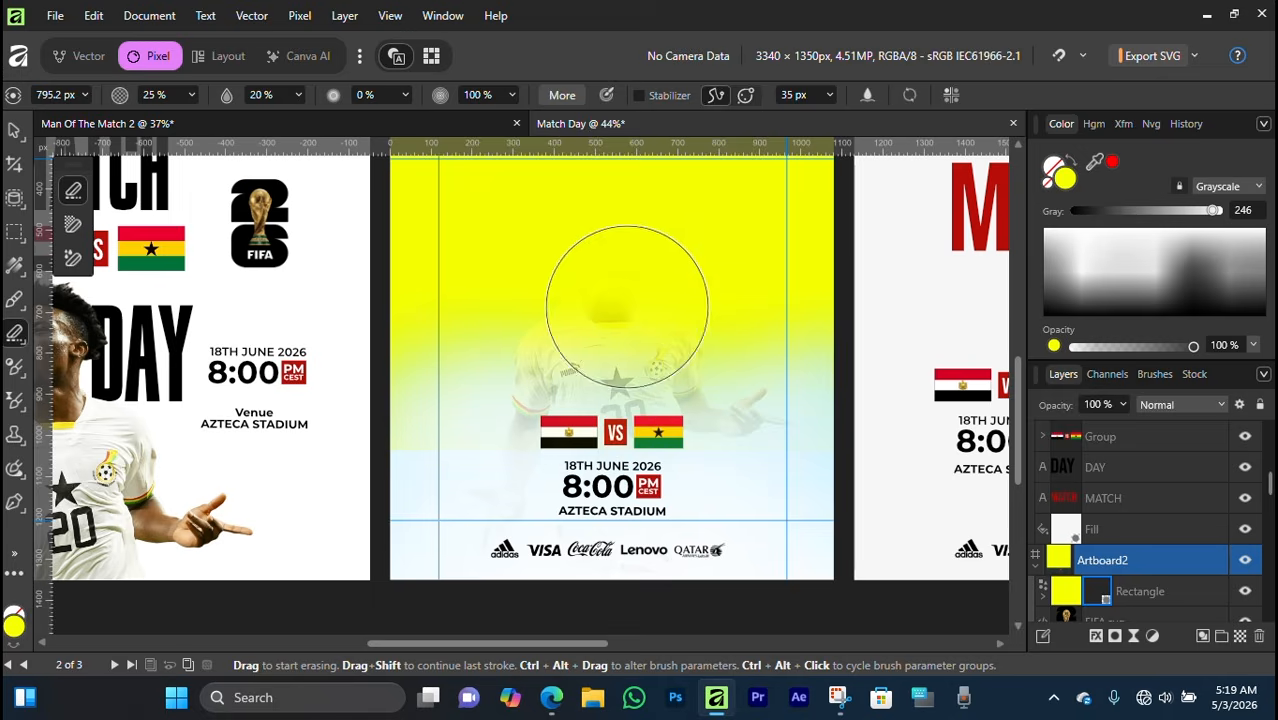
mouse_move(625, 369)
mouse_down()
mouse_move(572, 424)
mouse_move(553, 405)
mouse_up()
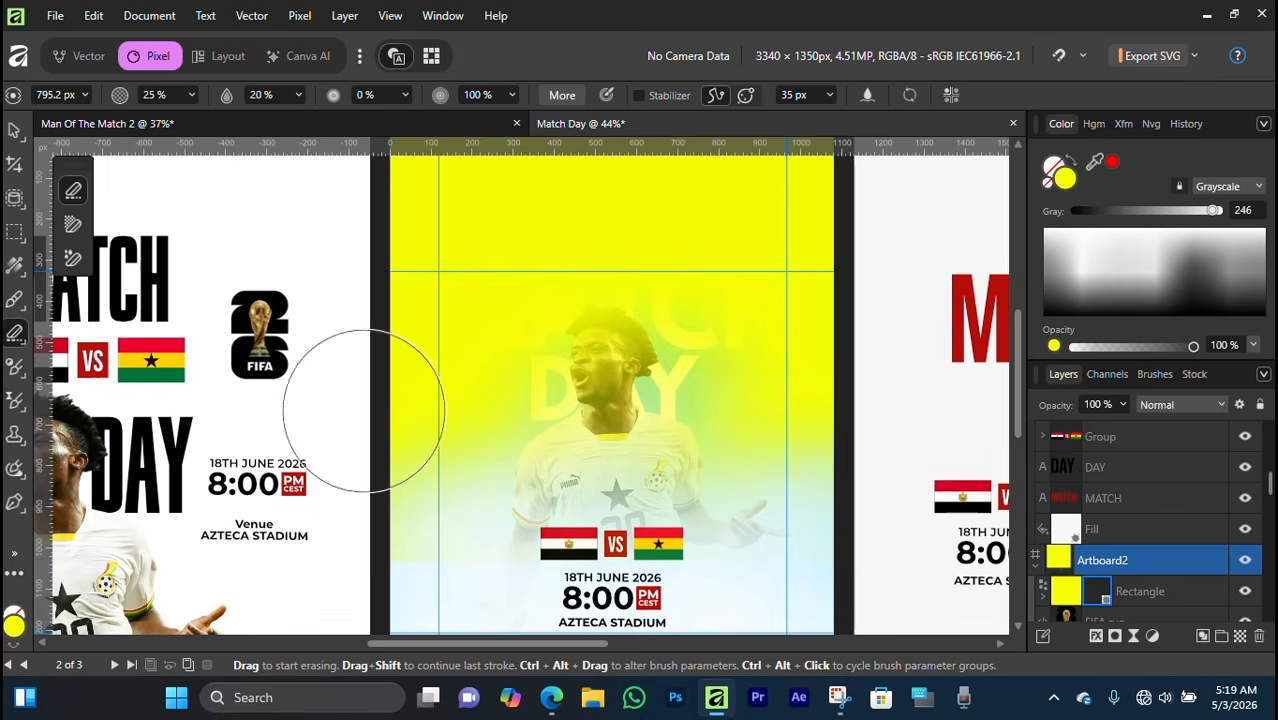
- Move the yellow rectangle's layer directly beneath Artboard2's MATCH text layer and hide the Blue Sky layer
click(14, 131)
scroll(1152, 517, down, 1)
drag(1150, 502, 1140, 557)
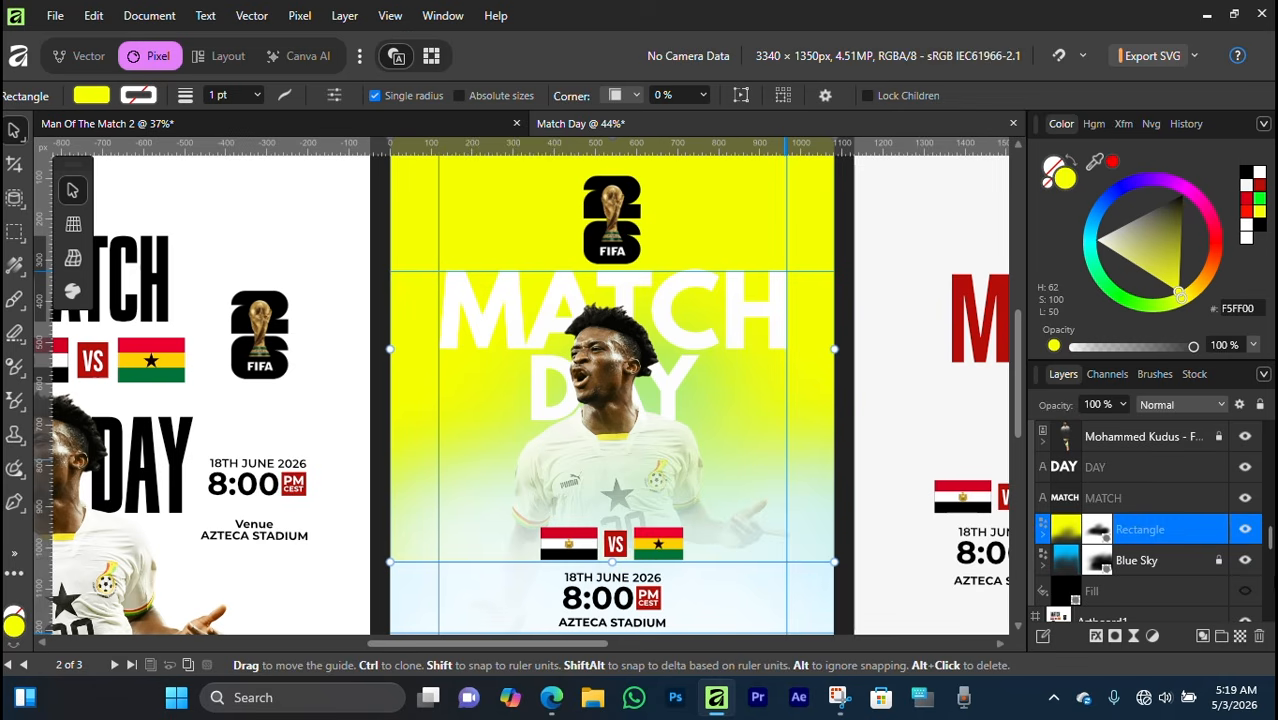
click(1245, 563)
scroll(680, 473, down, 3)
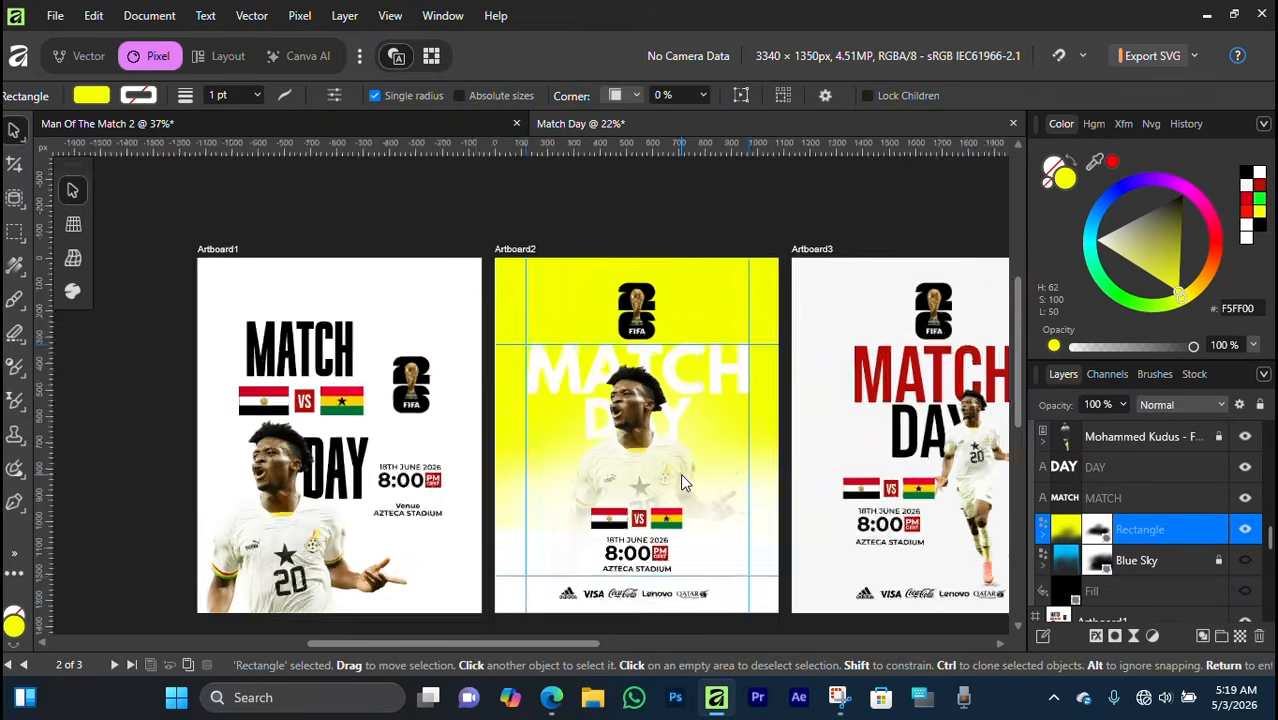
scroll(680, 461, up, 1)
click(674, 224)
- Recolour the MATCH and DAY headings on Artboard2 black (000000) against the yellow background
scroll(673, 347, up, 1)
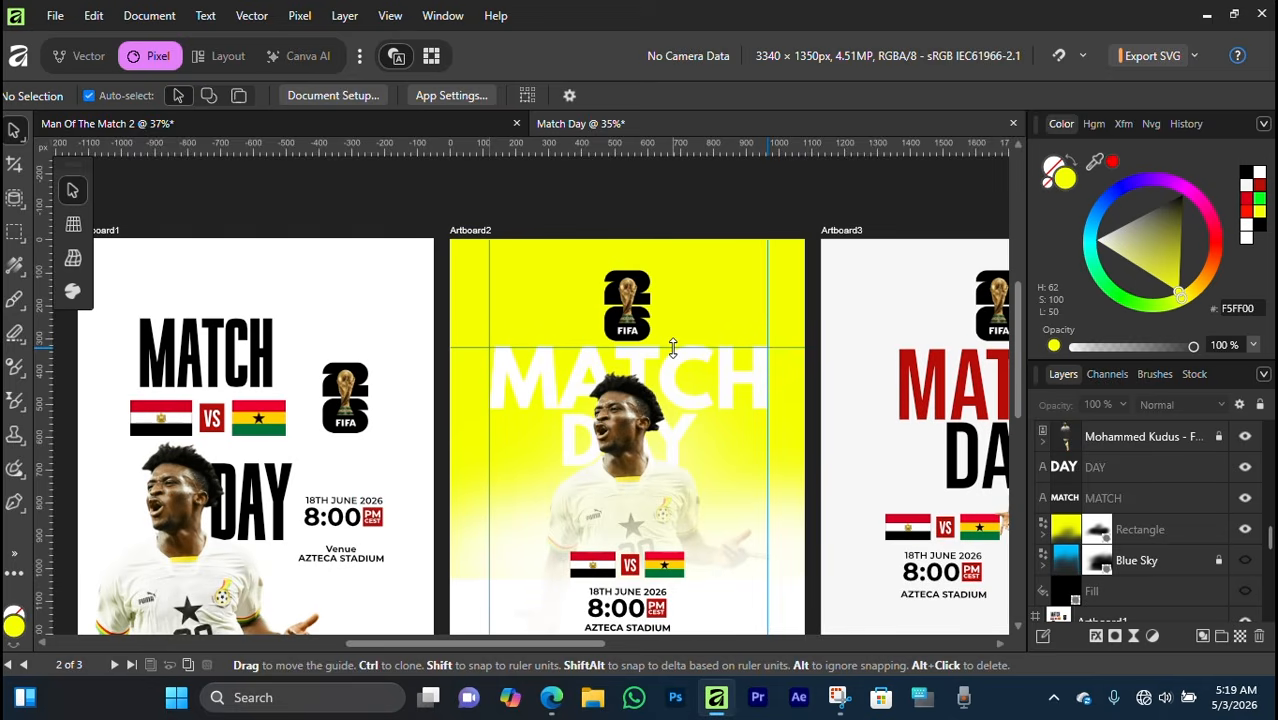
scroll(673, 348, down, 1)
click(759, 319)
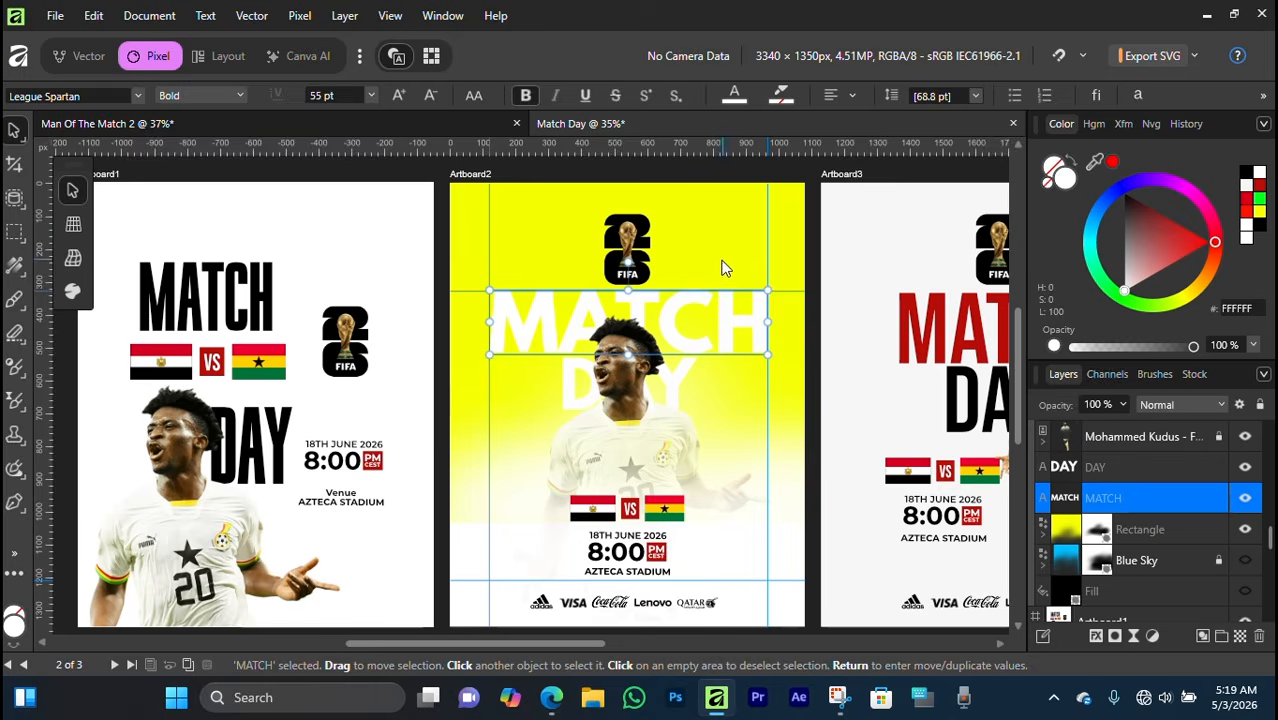
scroll(720, 288, up, 2)
click(1258, 176)
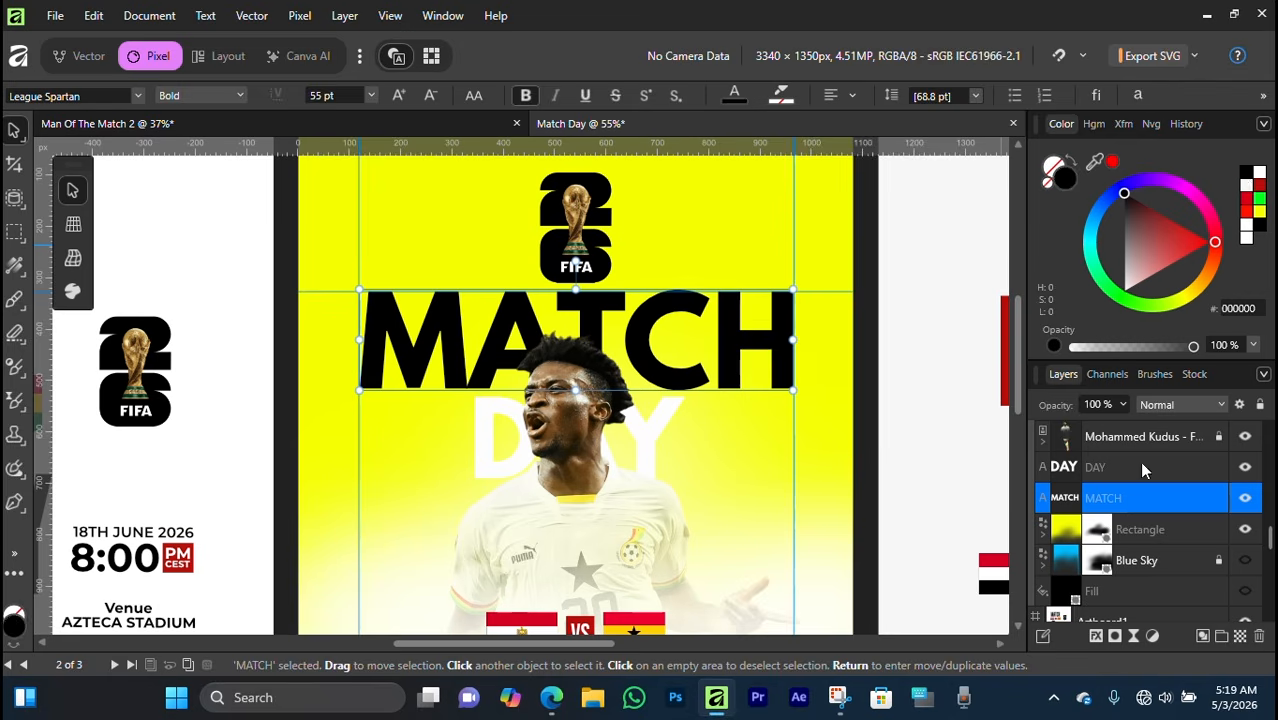
click(1142, 466)
click(1248, 173)
scroll(734, 238, down, 3)
click(727, 178)
scroll(726, 192, up, 2)
scroll(728, 237, down, 1)
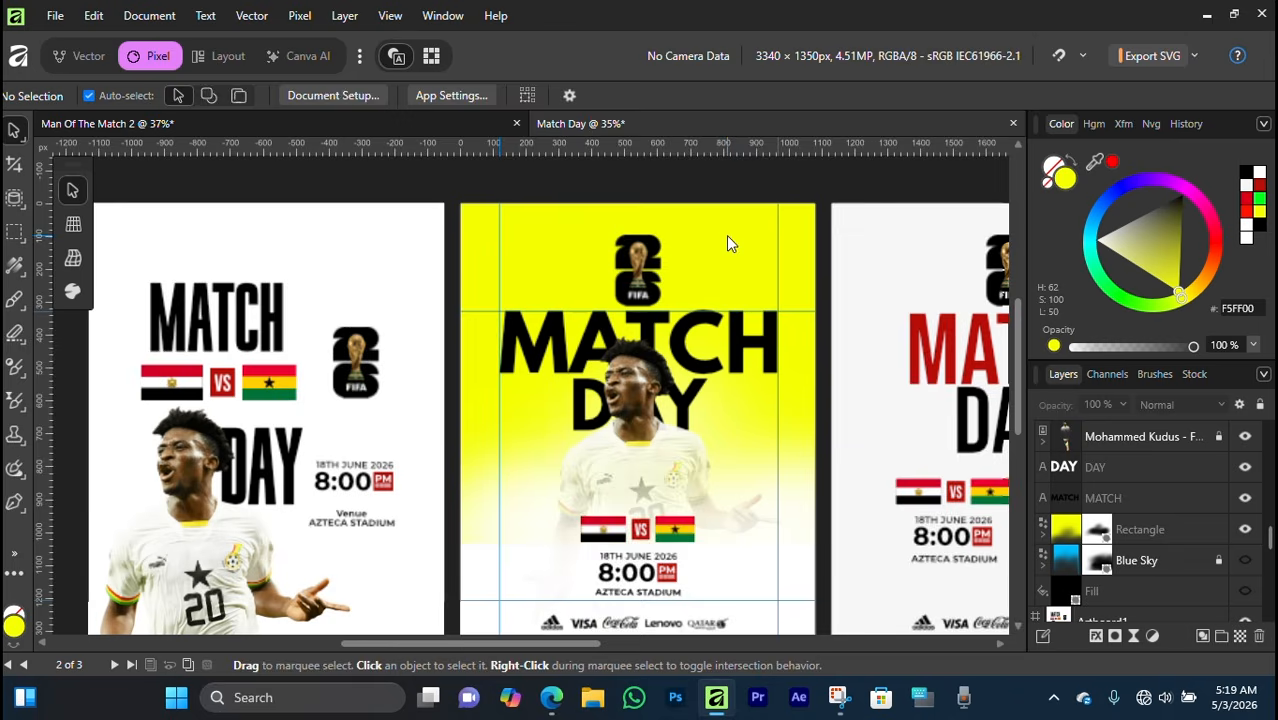
- Try red (FF1400) and black (000000) as the fill of the faded rectangle on Artboard2
click(726, 235)
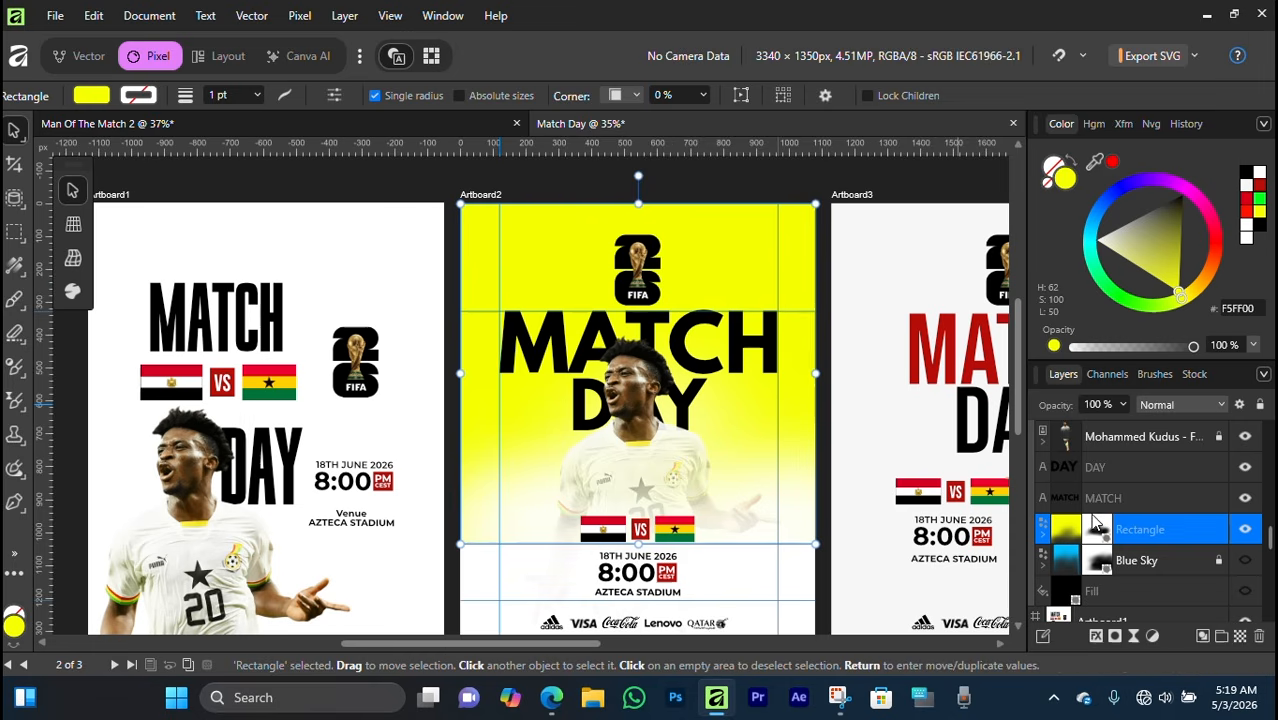
click(1258, 186)
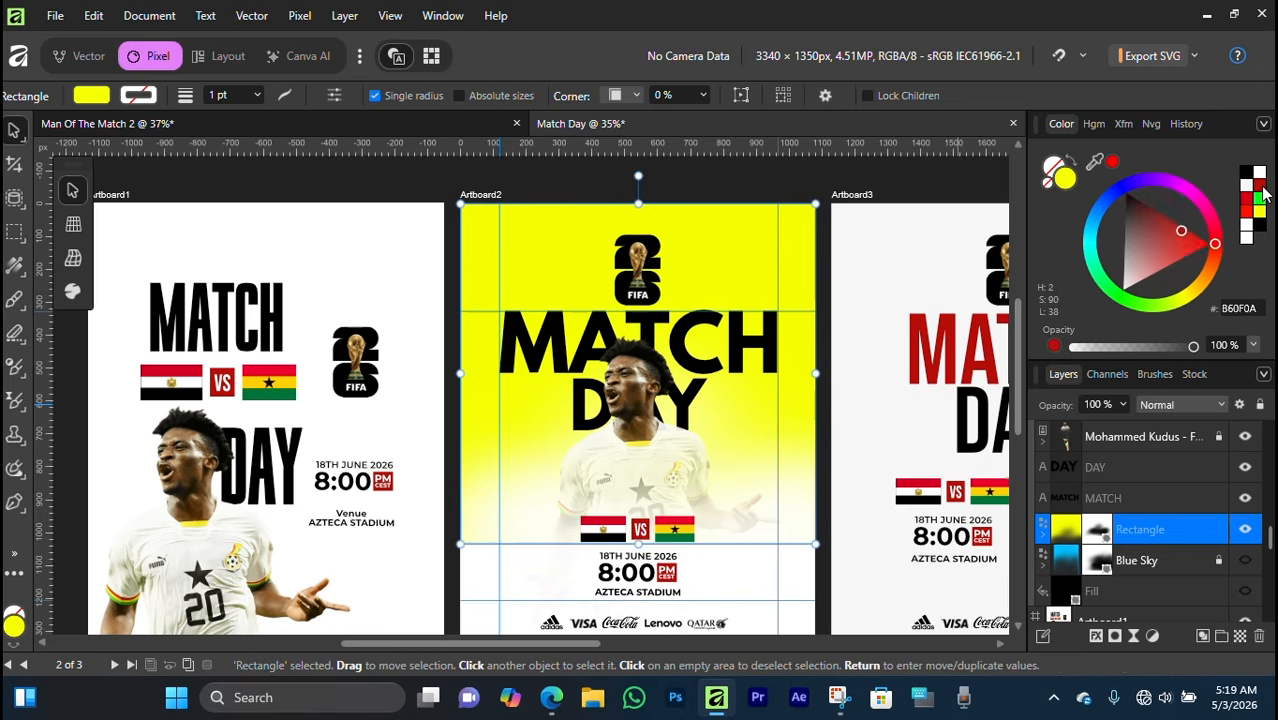
click(1258, 198)
click(1258, 186)
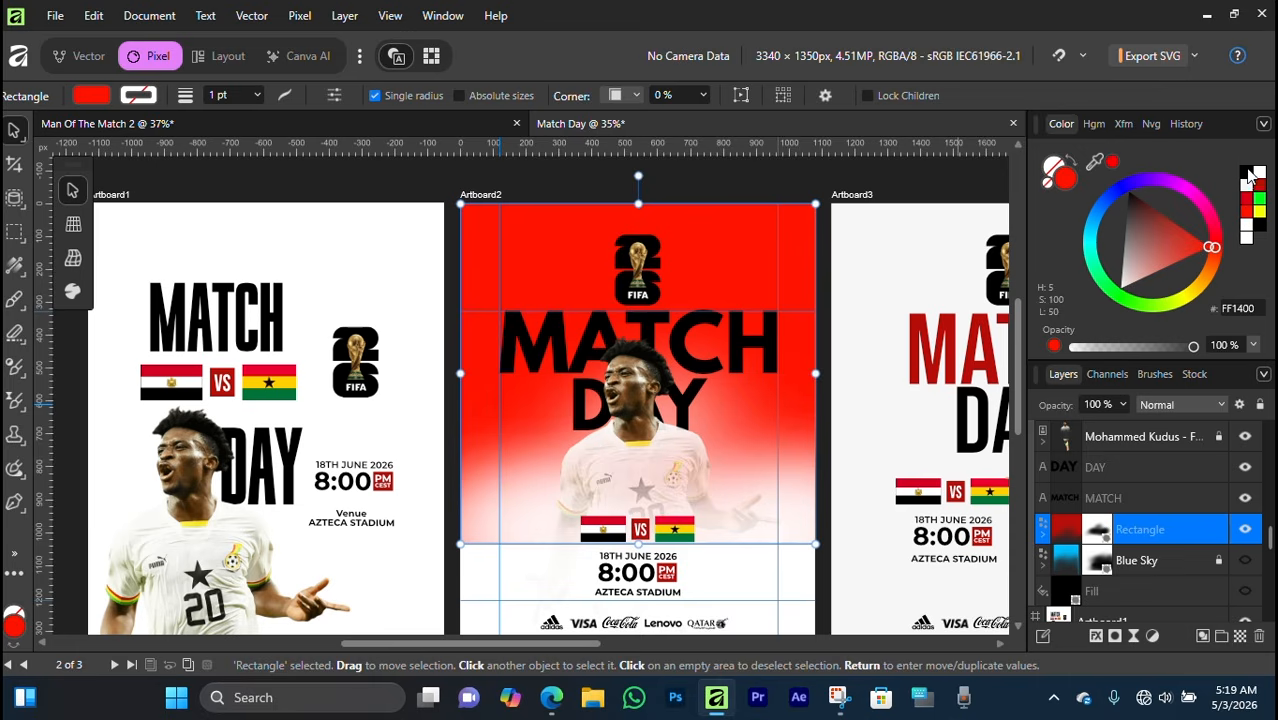
click(1258, 172)
- Recolour the MATCH and DAY headings together in white over the black background, and select the FIFA logo above them
click(1155, 492)
shift+click(1142, 467)
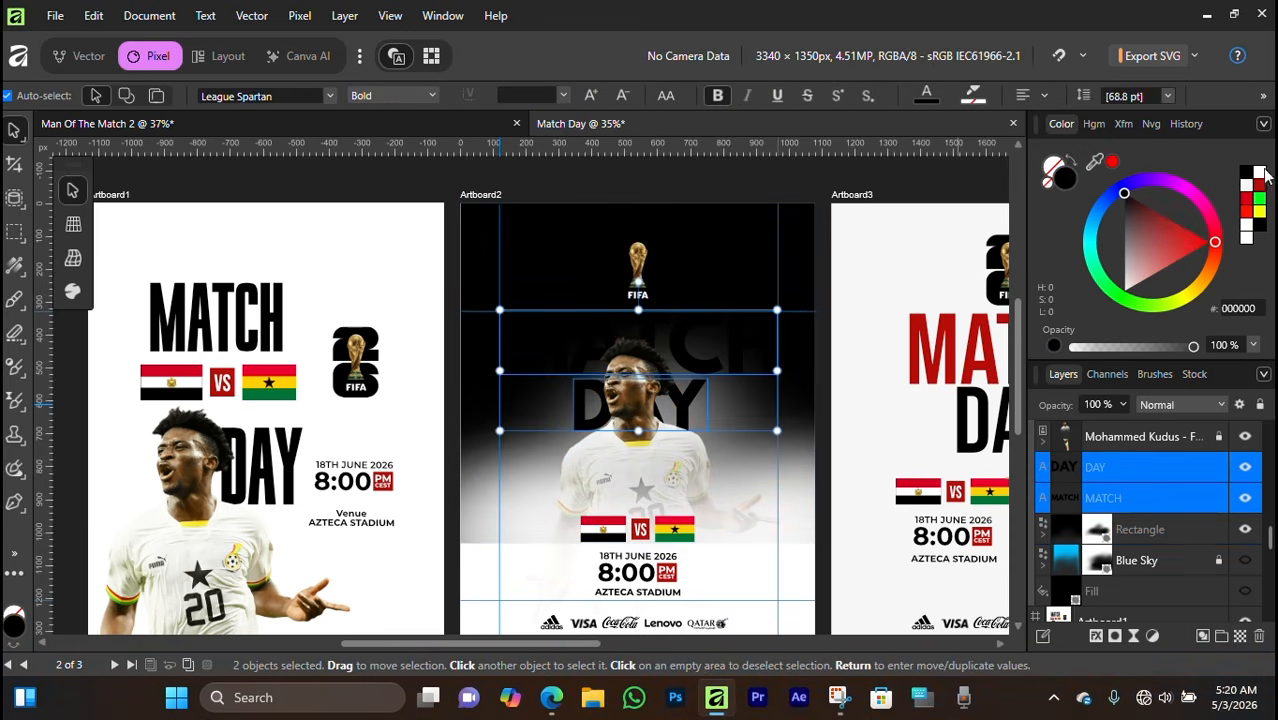
click(1260, 172)
scroll(808, 288, down, 2)
click(697, 264)
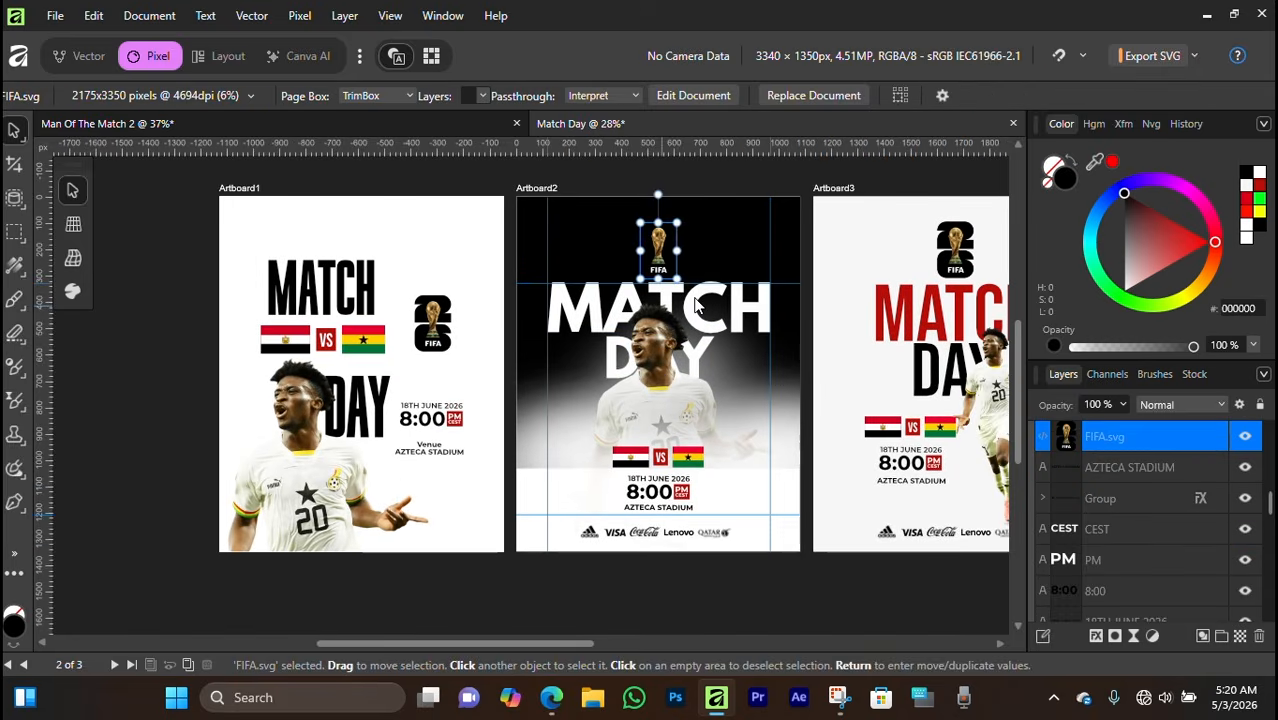
- Undo the white heading colour and the red and black fills to bring back Artboard2's yellow background
scroll(697, 305, up, 3)
click(800, 327)
key(ctrl+z)
key(ctrl+z)
key(ctrl+z)
key(ctrl+z)
key(ctrl+z)
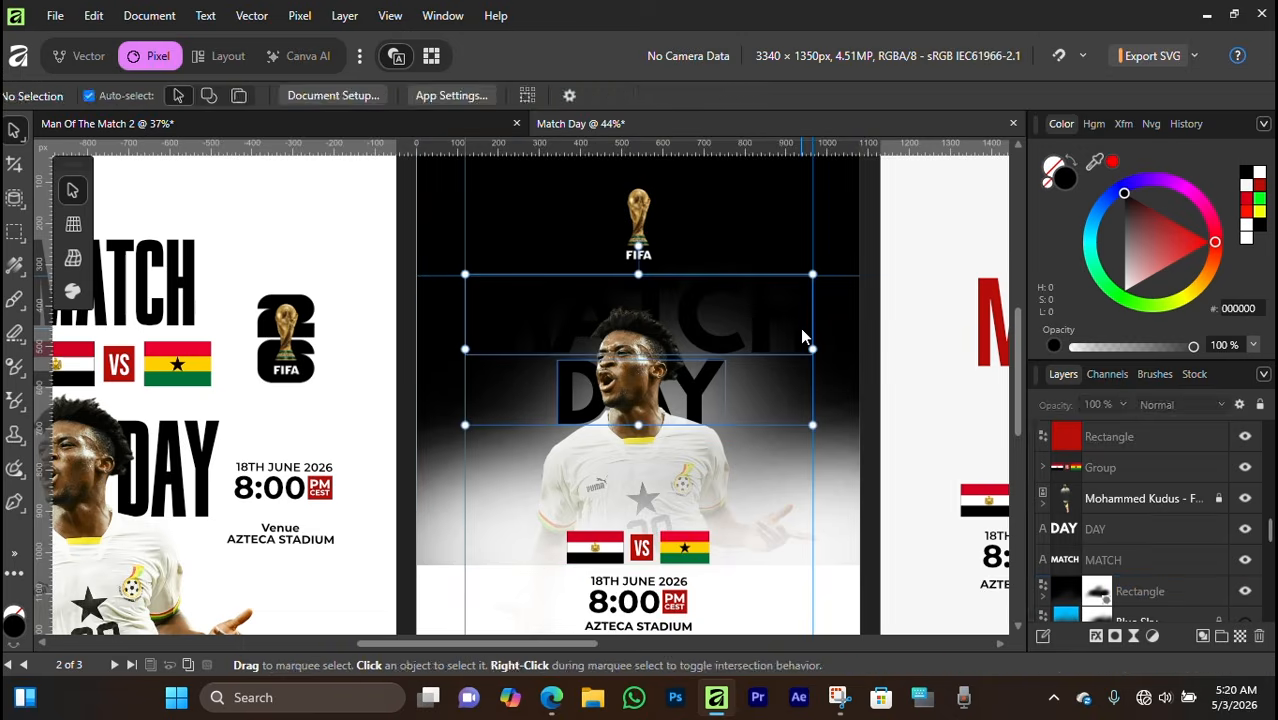
click(1125, 530)
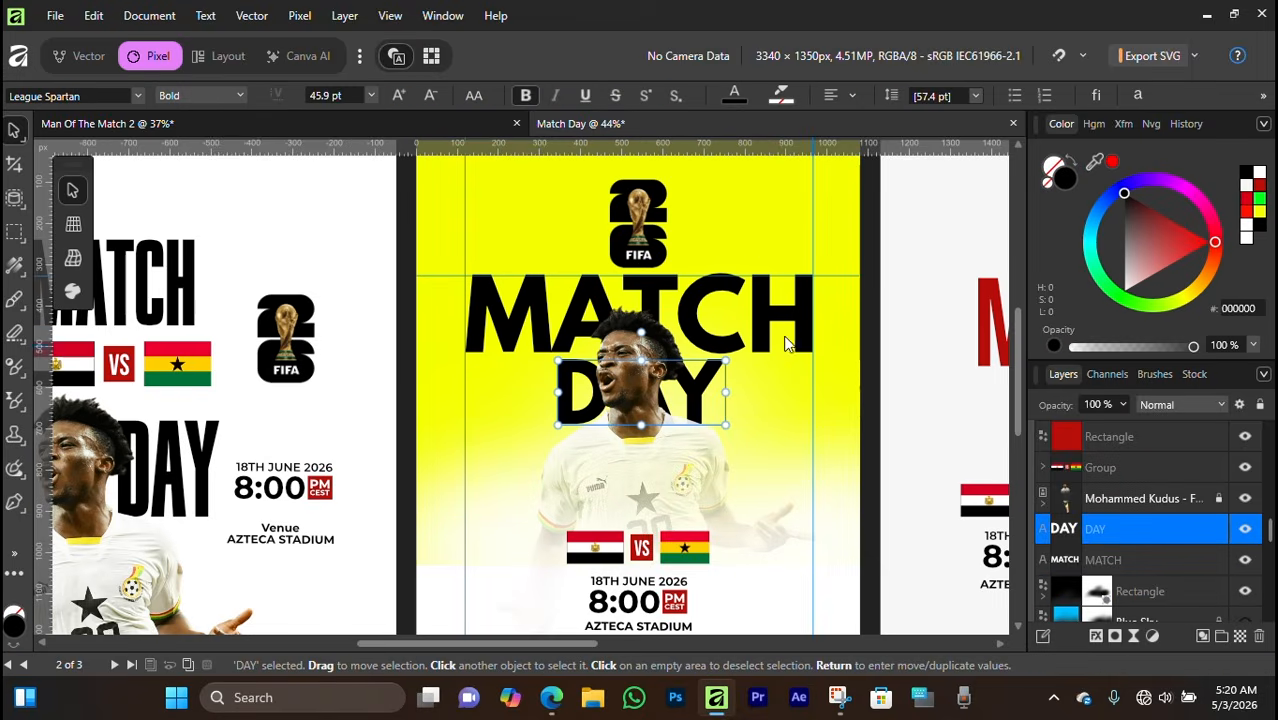
- Delete the yellow rectangle from Artboard2 and make the Blue Sky layer visible
click(747, 238)
key(Delete)
click(1244, 591)
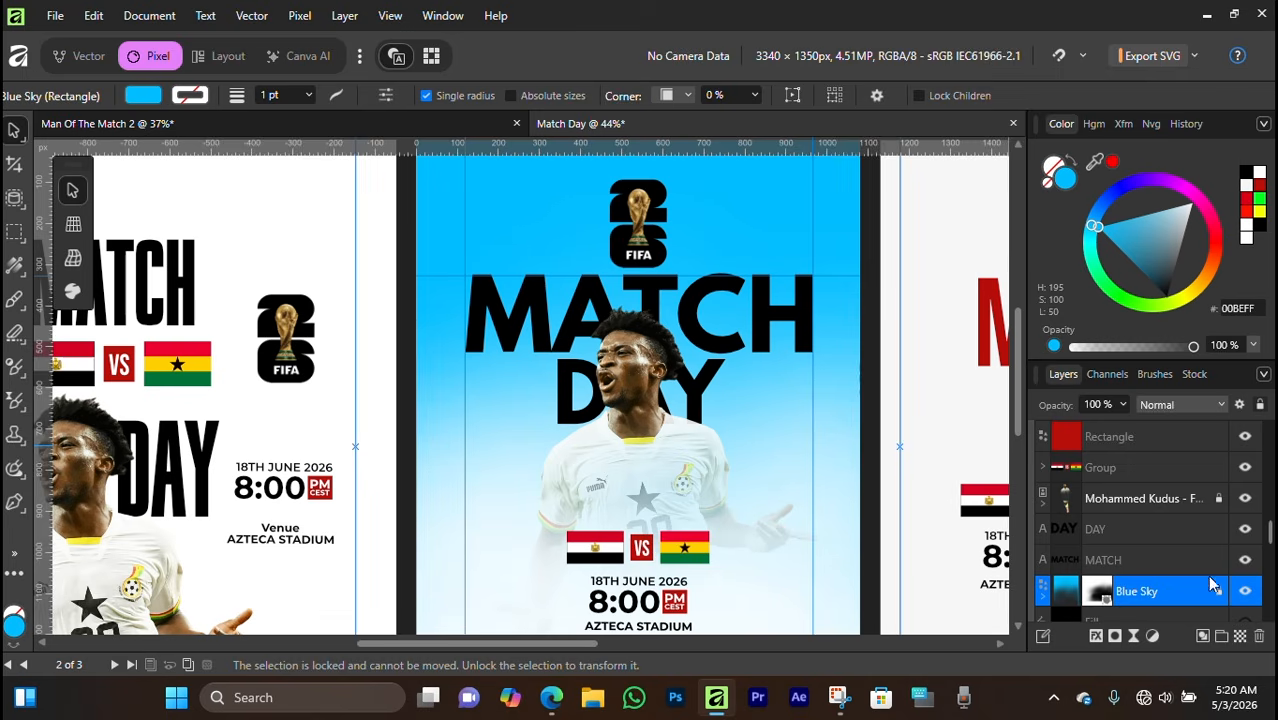
- Recolour the MATCH and DAY headings on Artboard2 white (FFFFFF) and clear the selection
click(800, 315)
click(1259, 174)
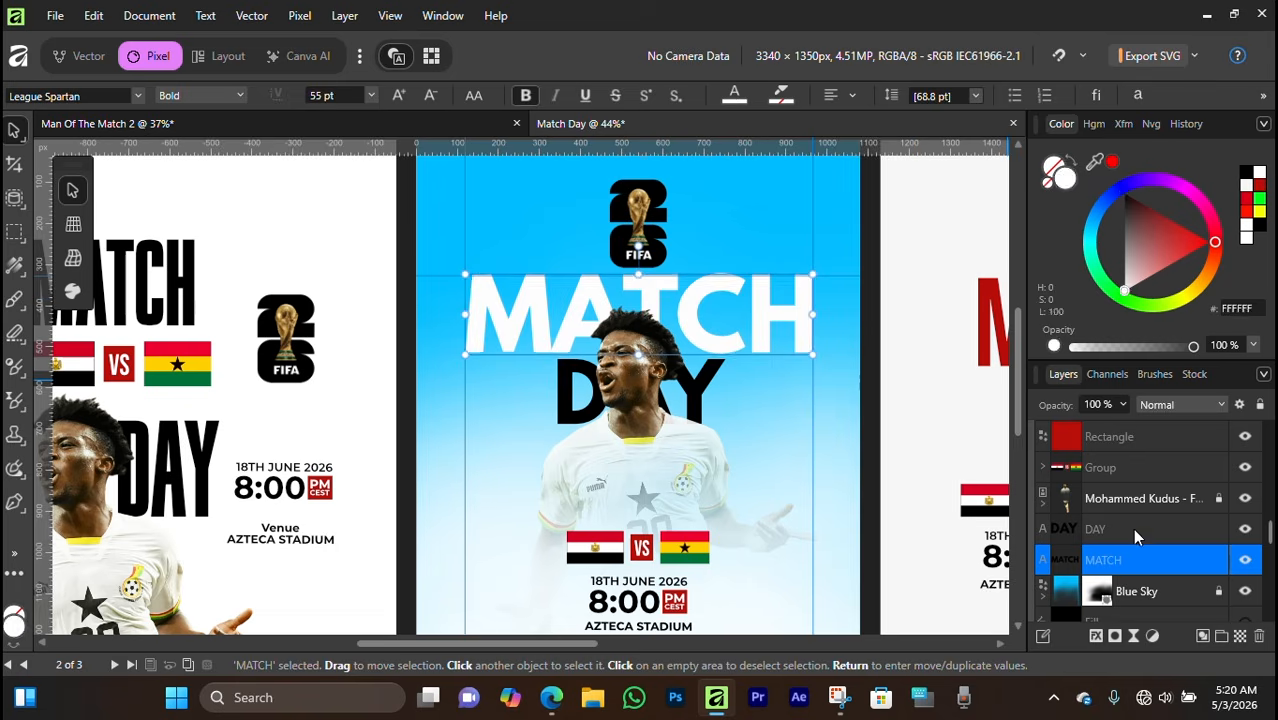
click(1133, 530)
click(1259, 174)
scroll(807, 282, down, 2)
click(774, 206)
- Examine Artboard3's headings, flags and full-length player, and compare its layout with Artboard2's poster
scroll(768, 210, right, 6)
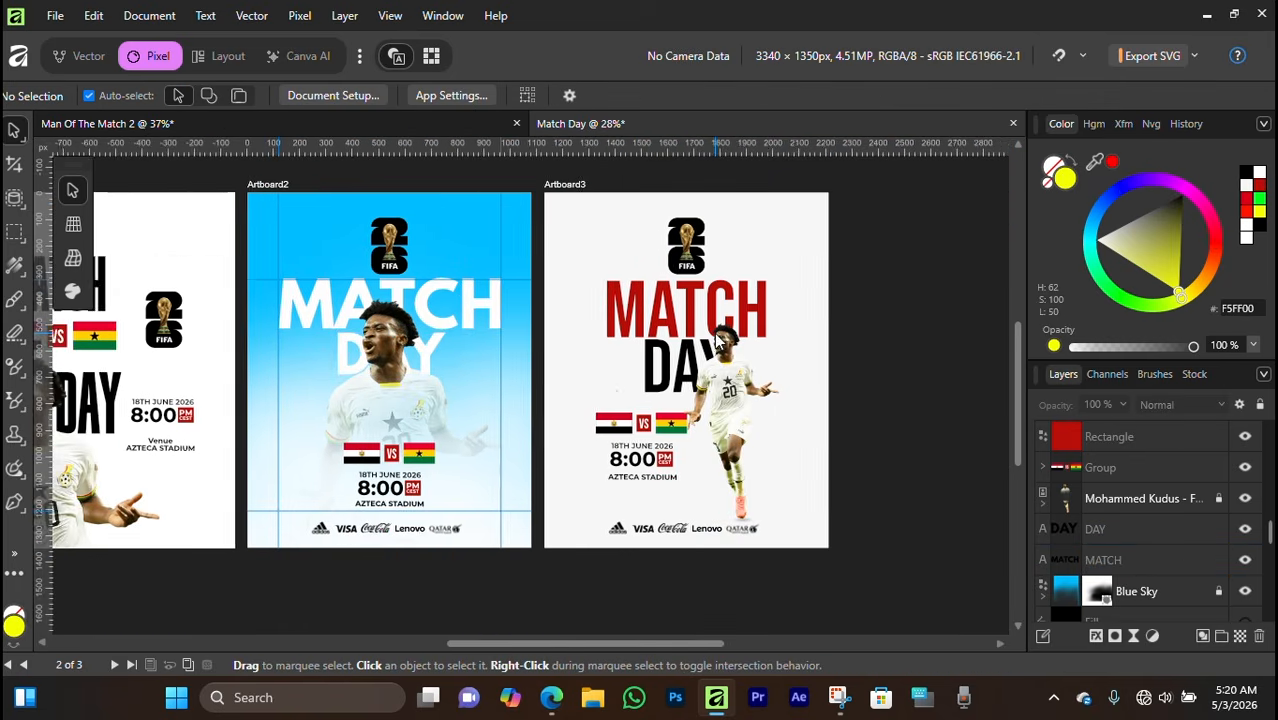
scroll(620, 225, up, 2)
scroll(620, 225, down, 1)
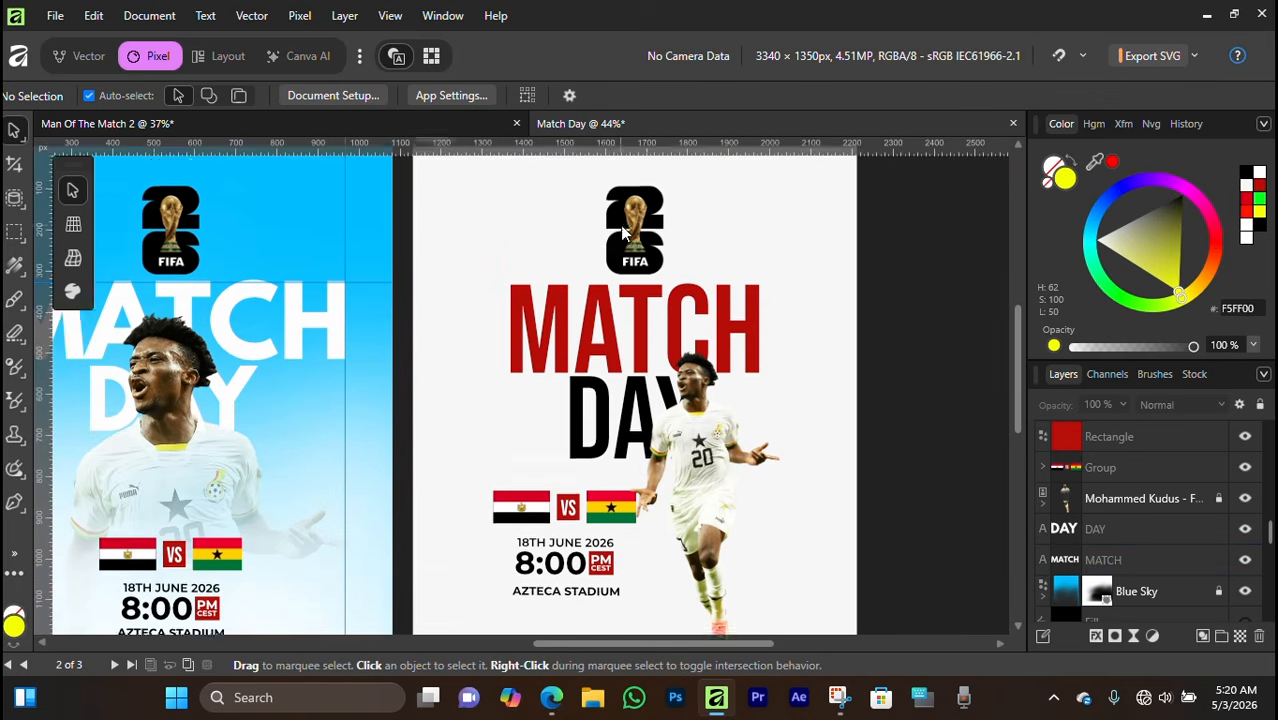
scroll(690, 350, down, 2)
scroll(807, 414, up, 1)
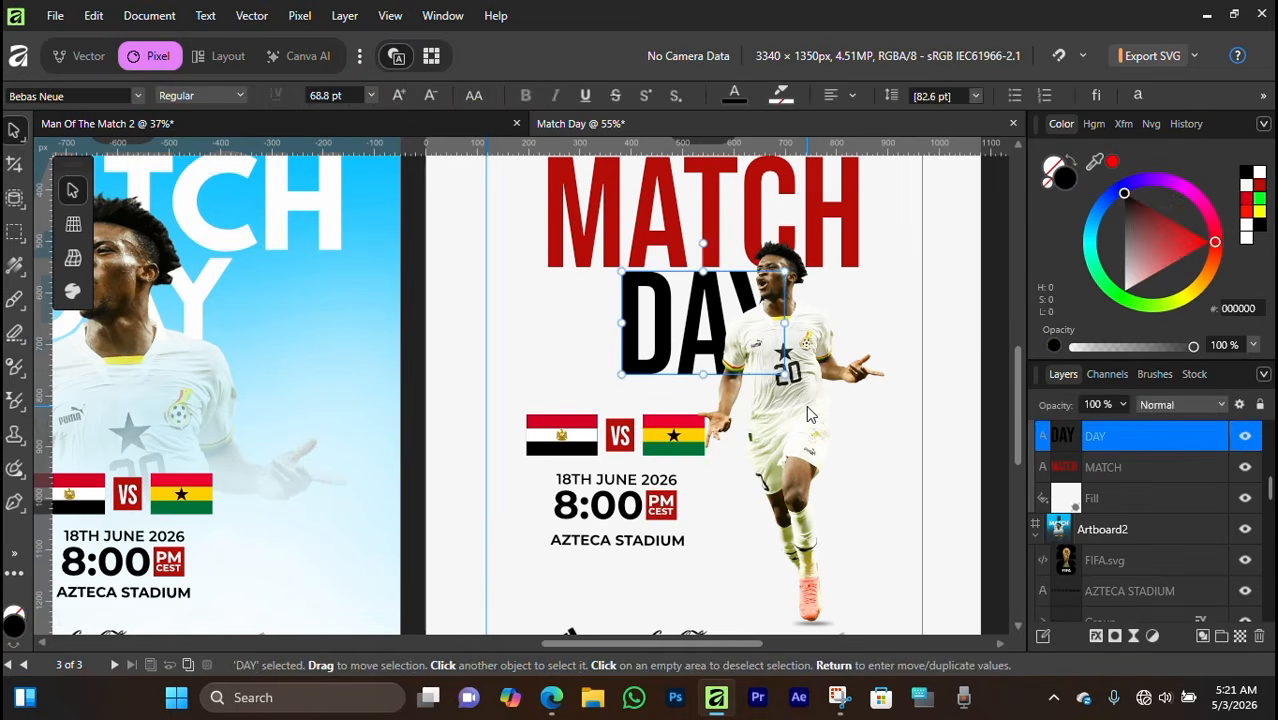
scroll(765, 418, left, 2)
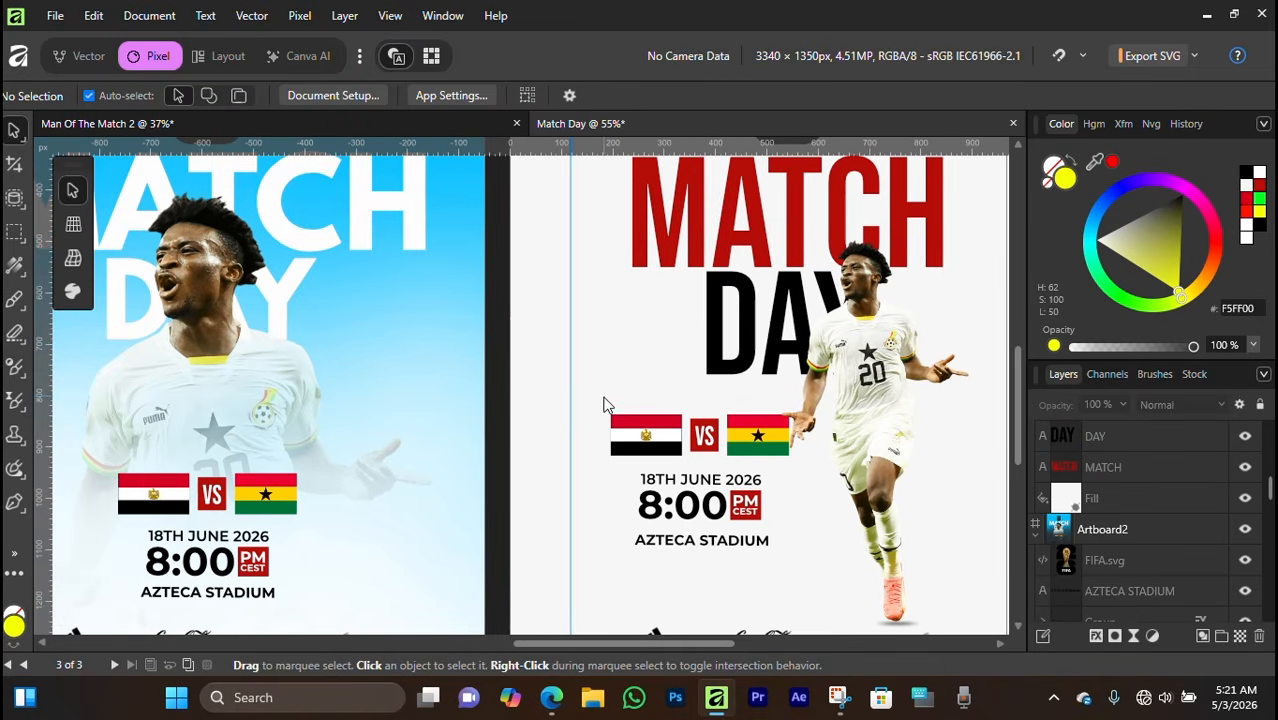
scroll(335, 350, left, 2)
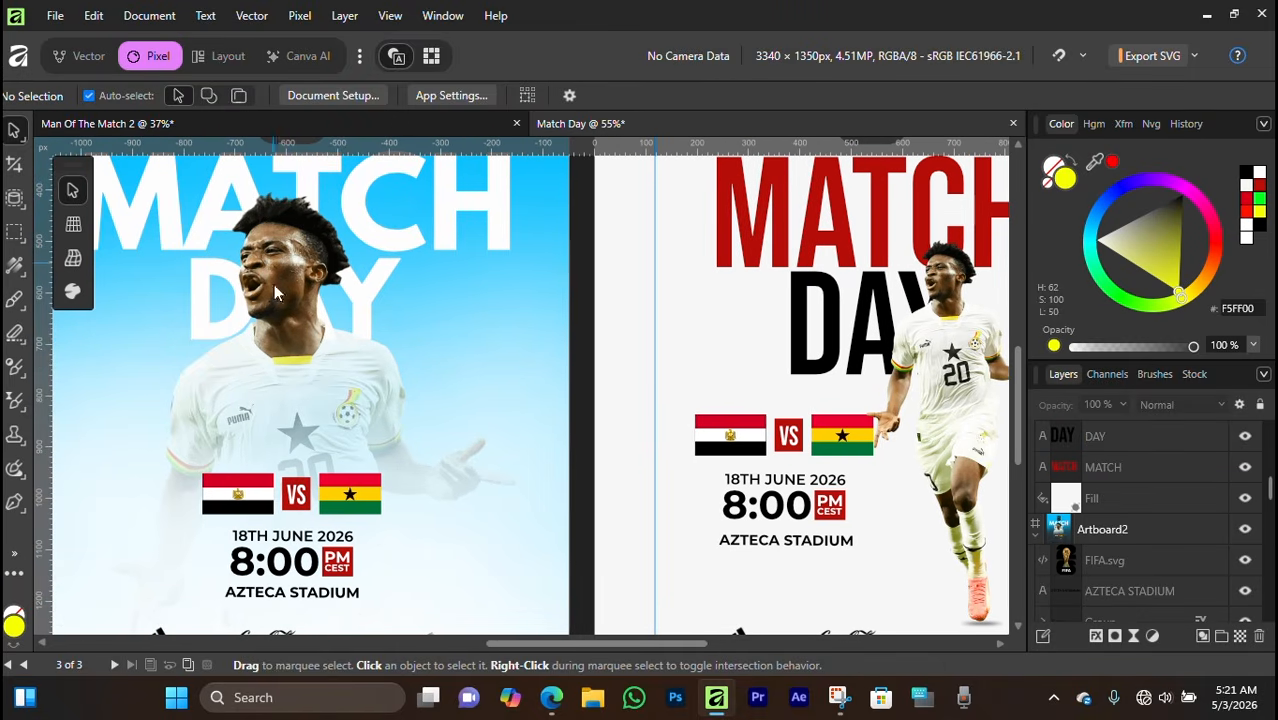
scroll(310, 287, left, 1)
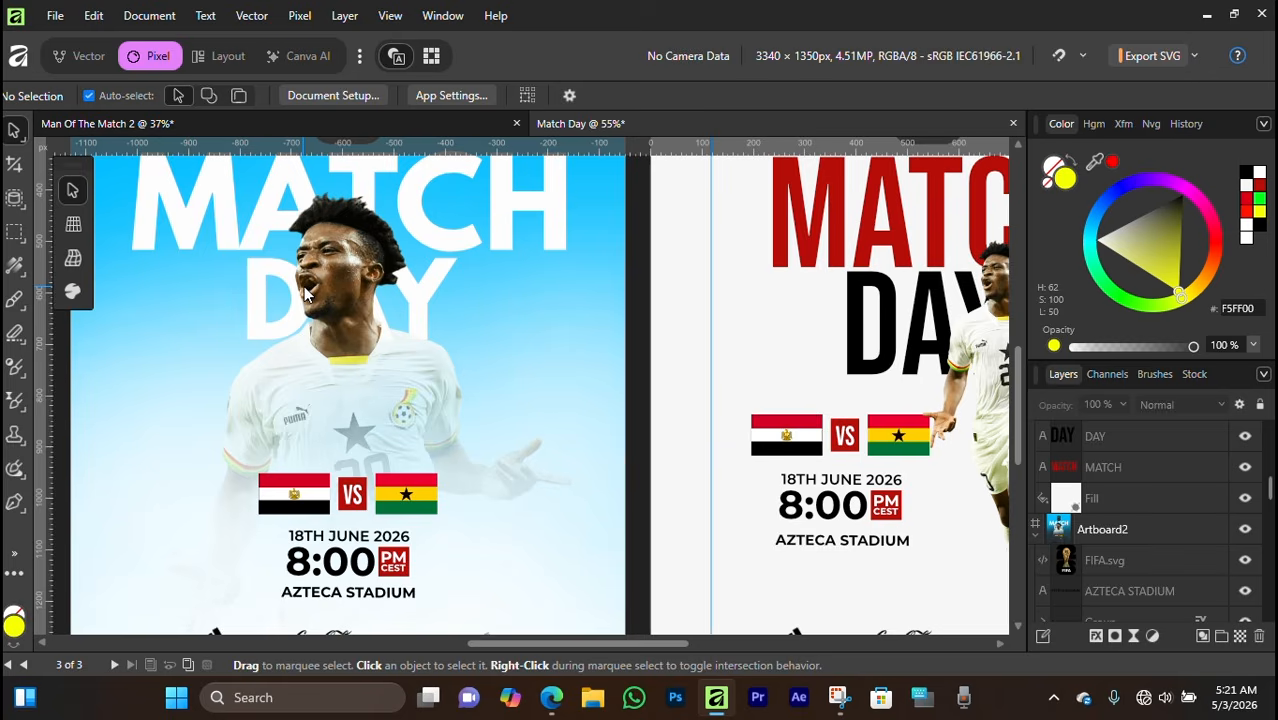
- Examine the lower parts of the three posters, including the shadow under Artboard3's player, and view all artboards together
scroll(307, 292, down, 3)
scroll(380, 488, left, 15)
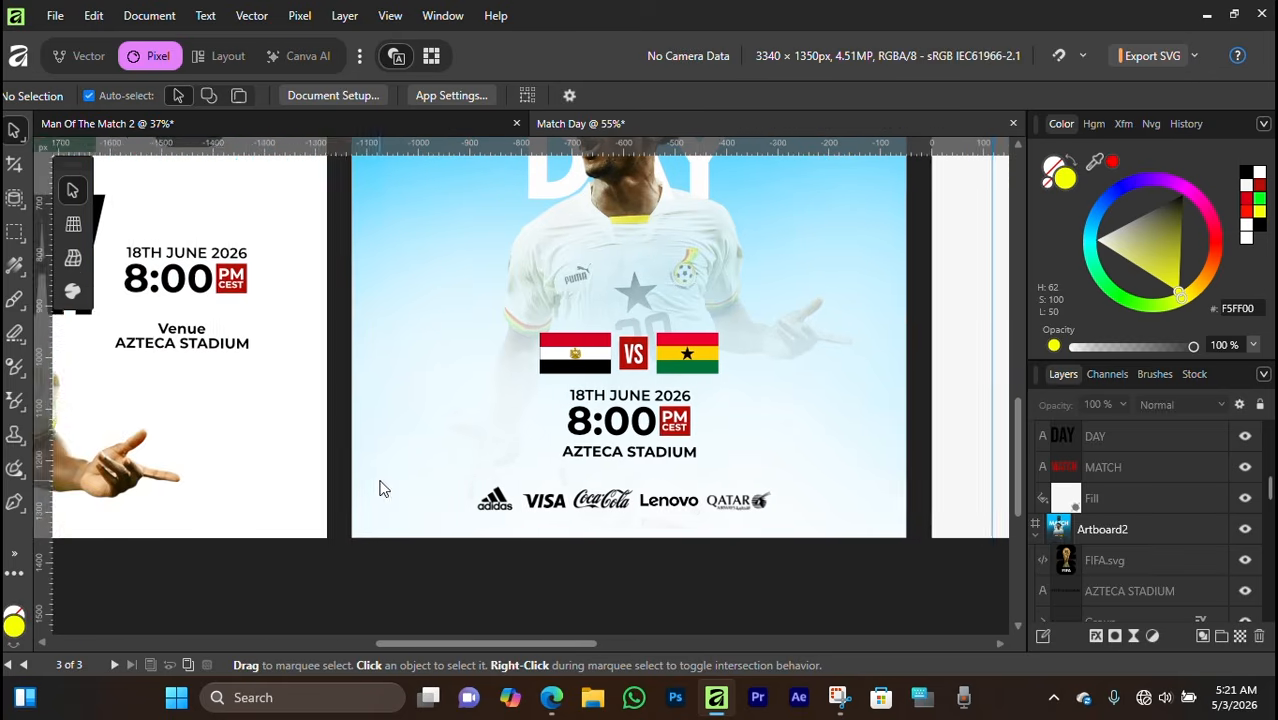
scroll(470, 470, up, 5)
scroll(474, 477, down, 2)
scroll(474, 477, right, 20)
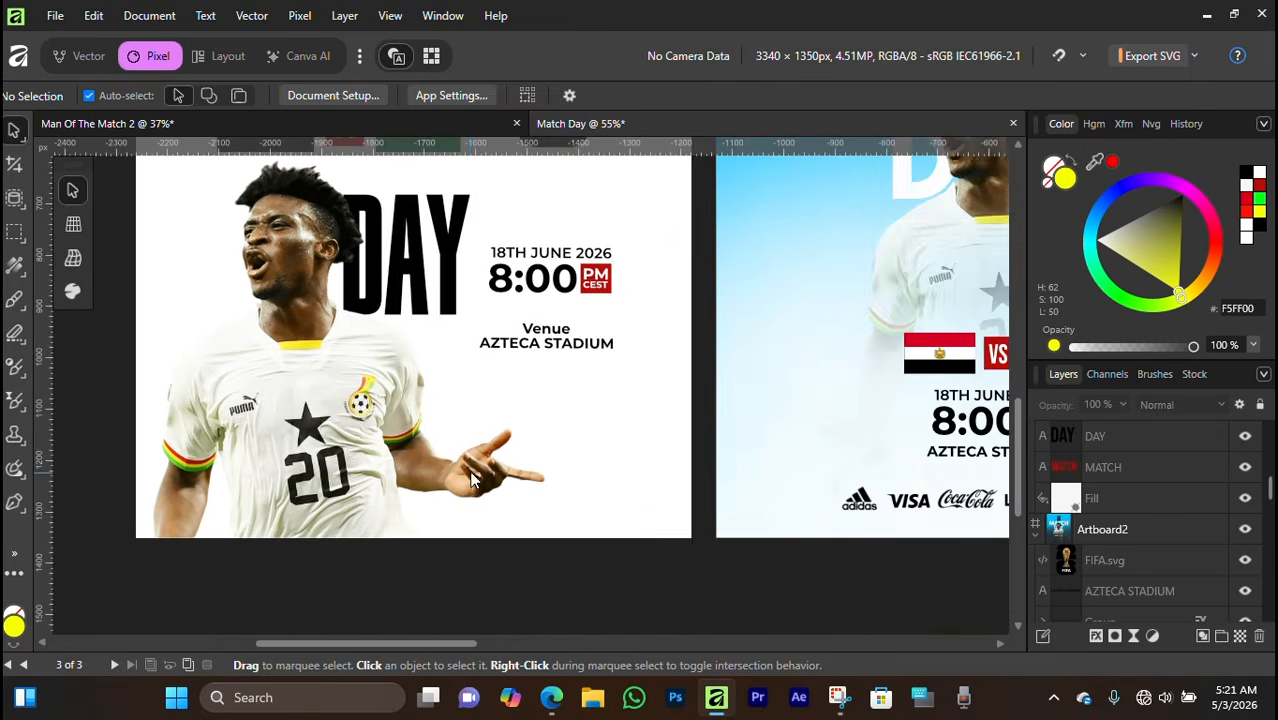
scroll(751, 486, down, 1)
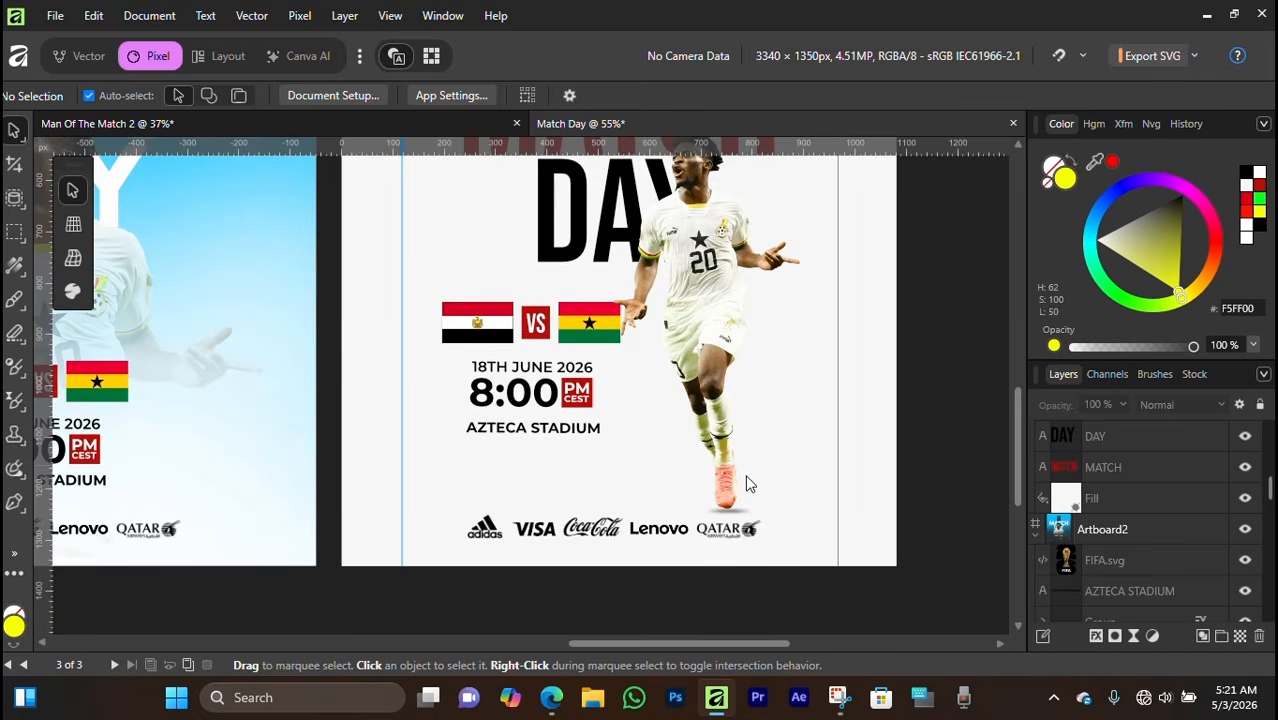
scroll(720, 520, up, 5)
scroll(708, 530, down, 2)
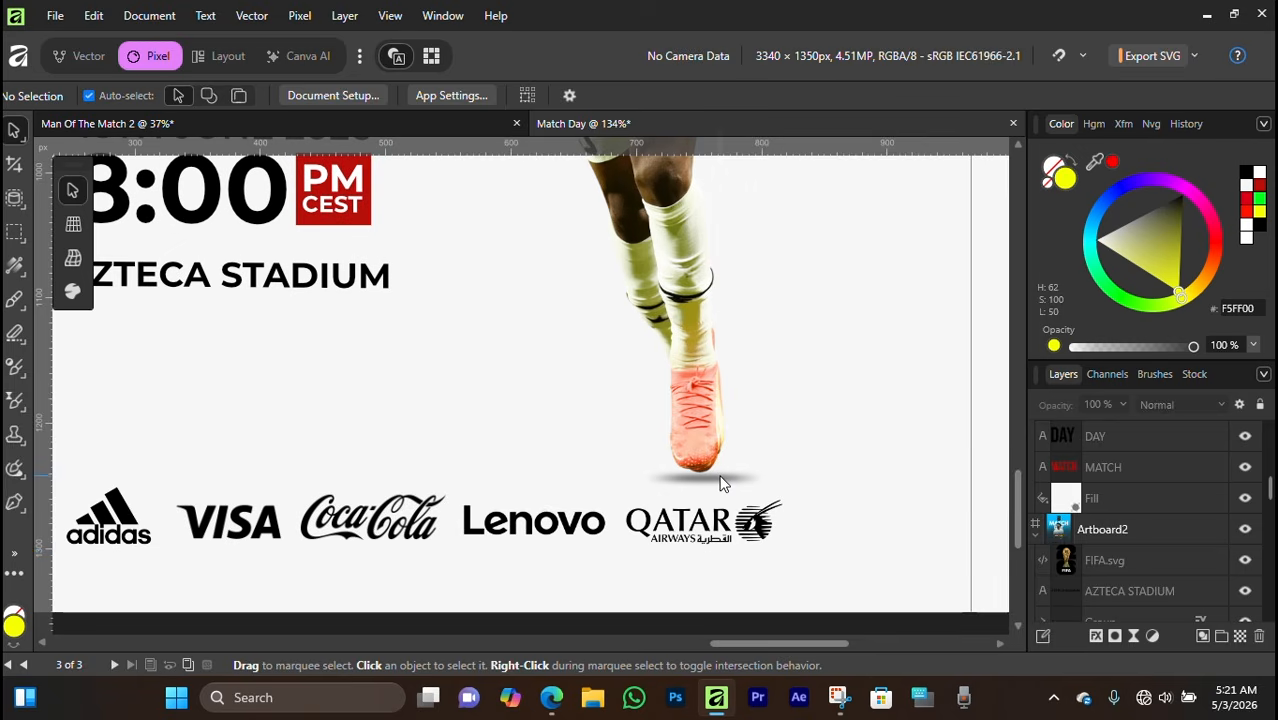
scroll(720, 485, up, 2)
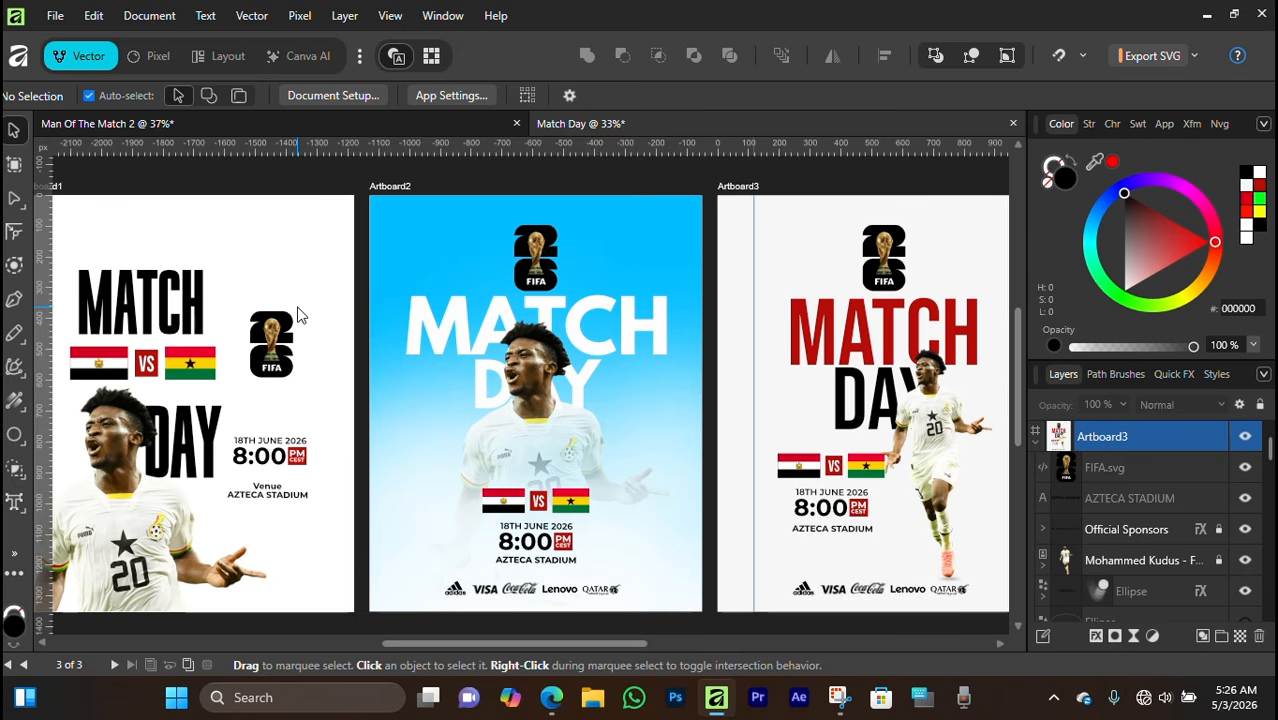
scroll(443, 360, down, 4)
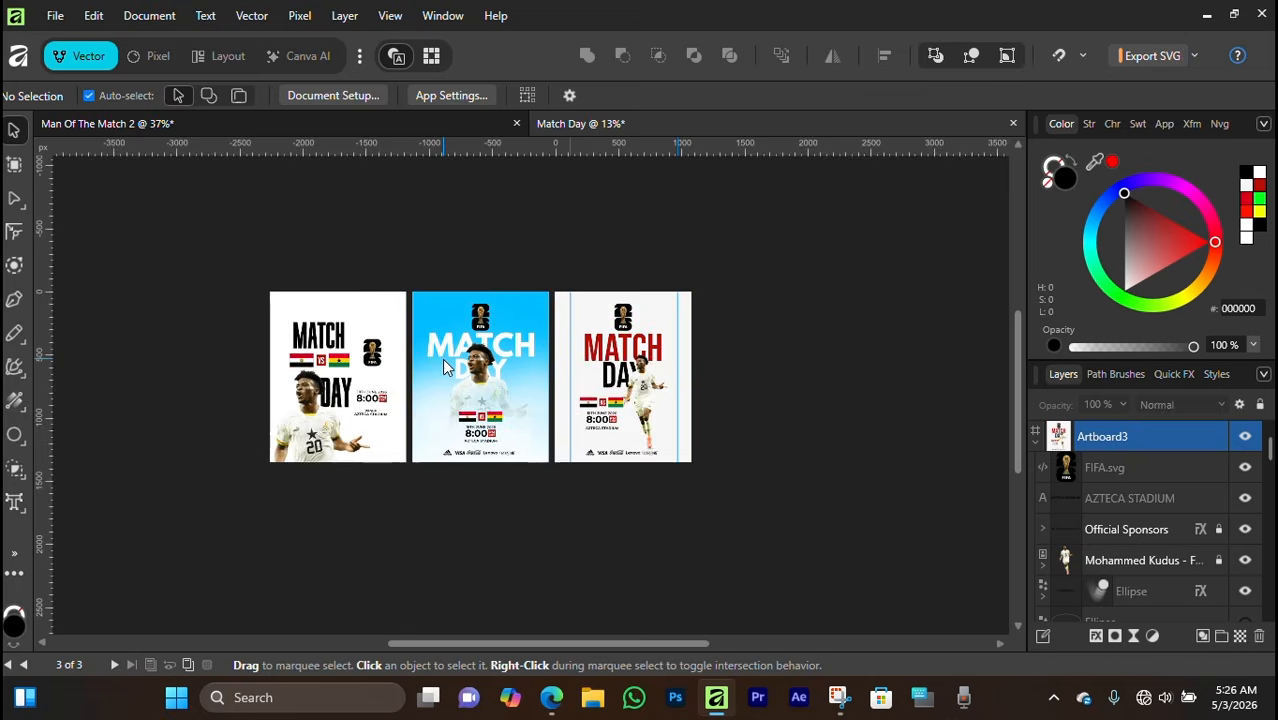